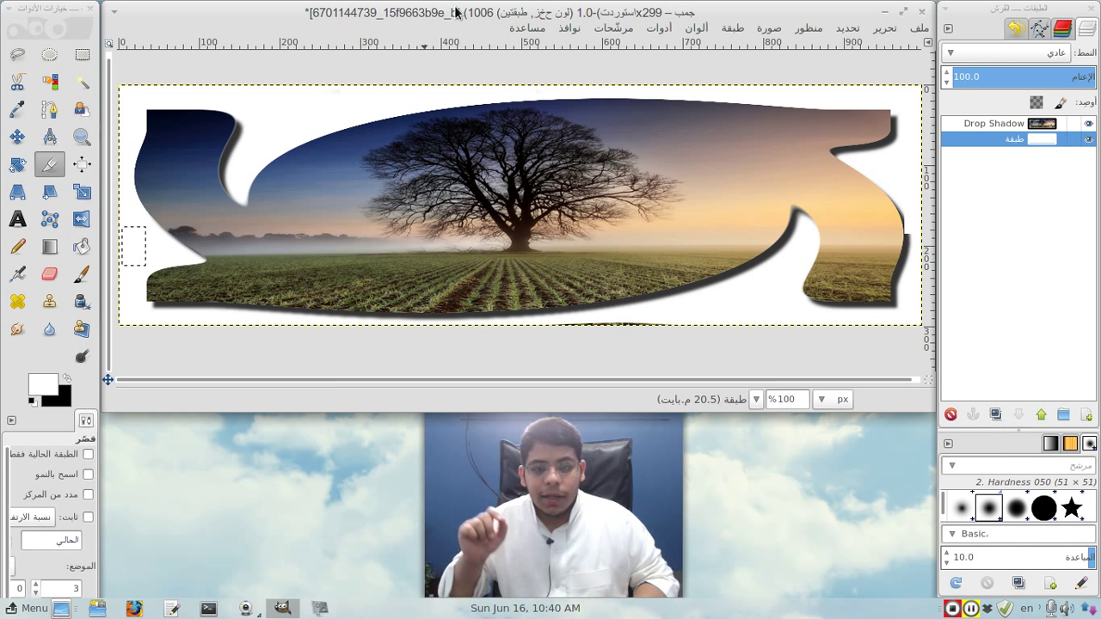
Step: Undo the drop shadow and wavy cut to restore the plain 1000×300 single-layer photo
{"action": "key", "text": "ctrl+z"}
{"action": "key", "text": "ctrl+z"}
{"action": "key", "text": "ctrl+z"}
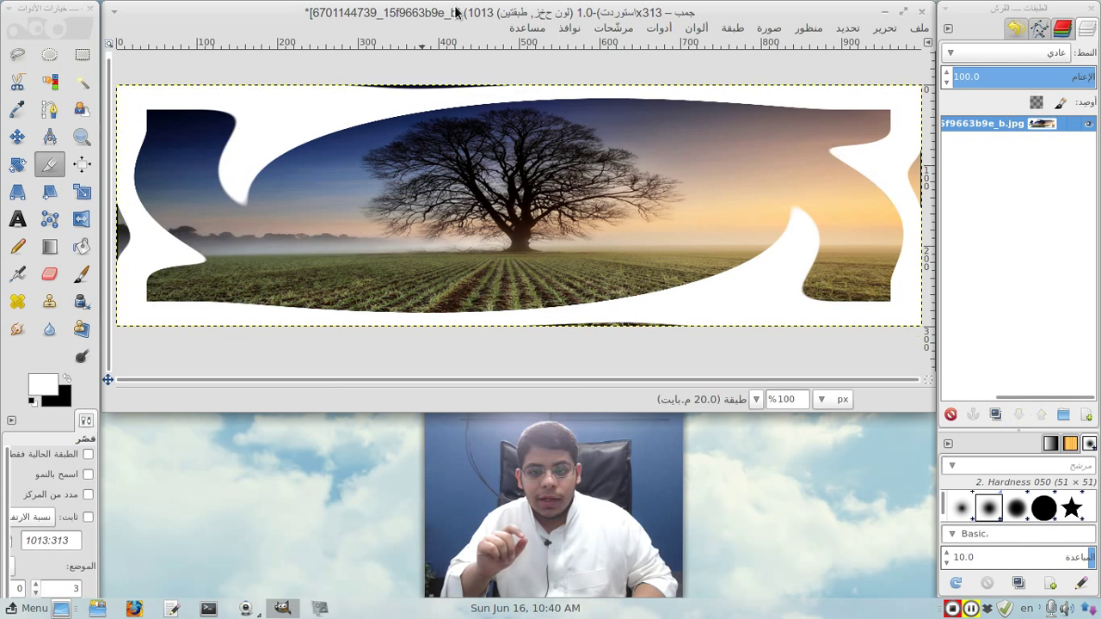
{"action": "key", "text": "ctrl+z"}
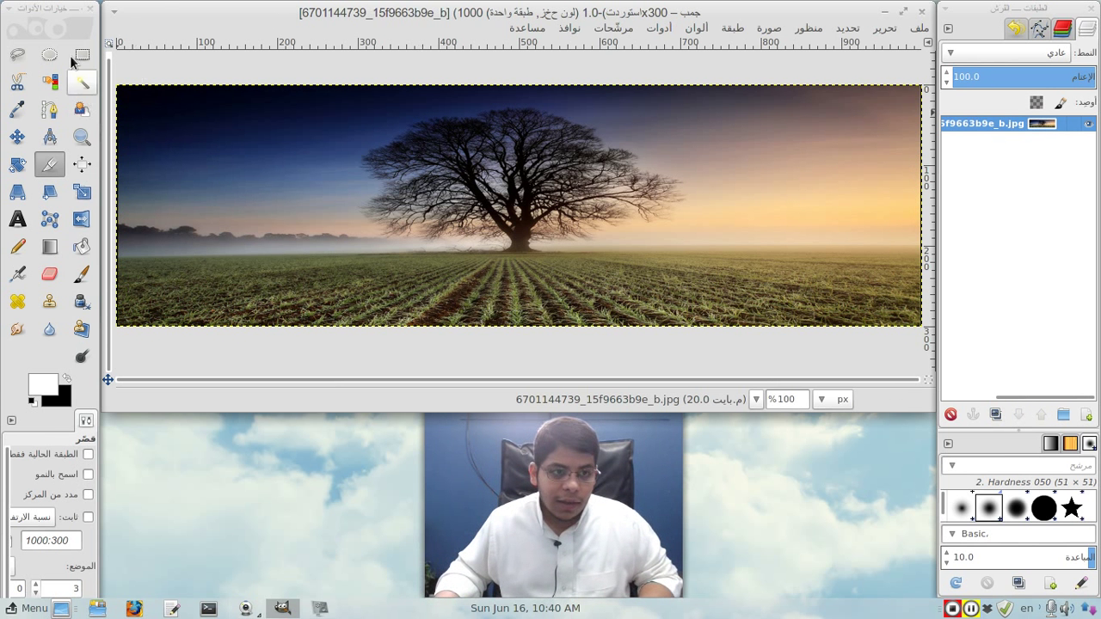
{"action": "left_click", "coordinate": [75, 55]}
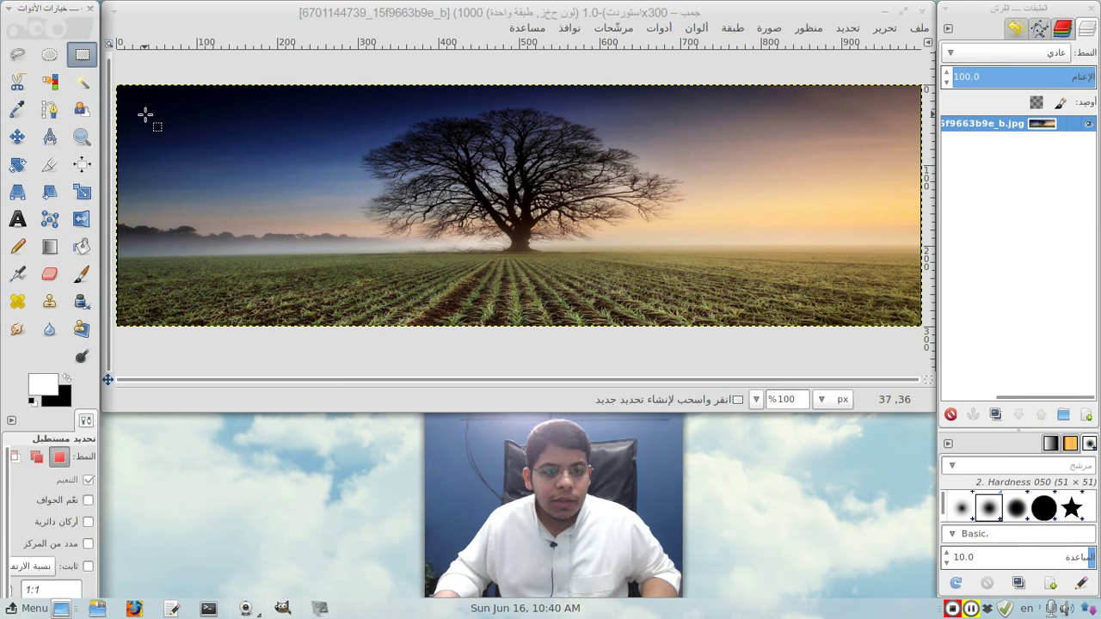
Step: Select a rectangle inset from the photo's edges and display it as a Quick Mask
{"action": "mouse_move", "coordinate": [144, 111]}
{"action": "left_mouse_down"}
{"action": "mouse_move", "coordinate": [846, 280]}
{"action": "mouse_move", "coordinate": [905, 320]}
{"action": "mouse_move", "coordinate": [891, 304]}
{"action": "left_mouse_up"}
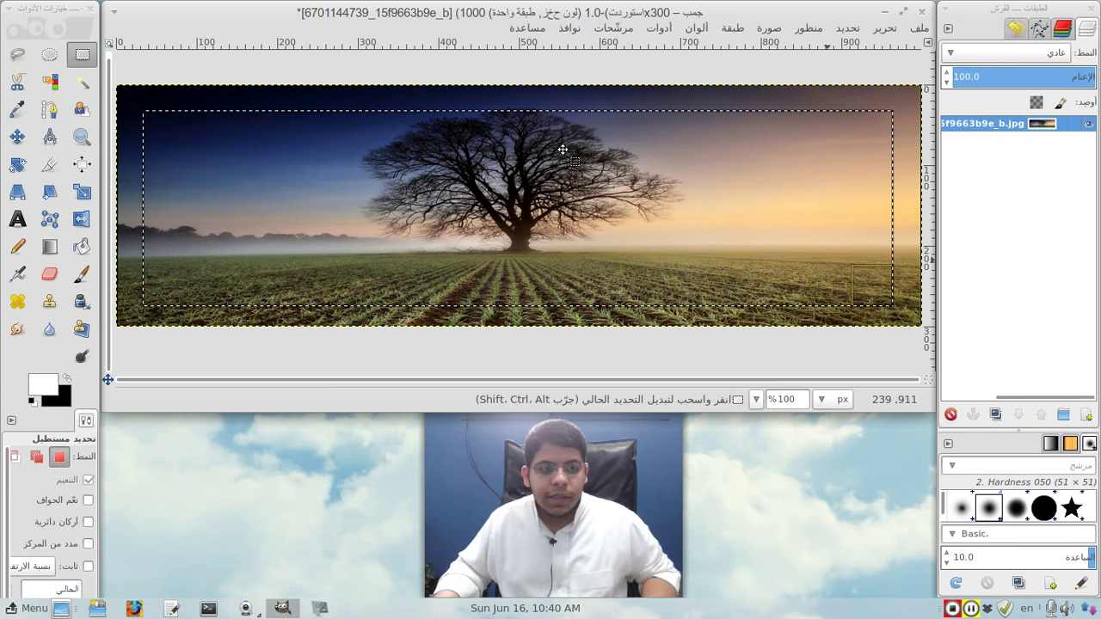
{"action": "left_click", "coordinate": [146, 94]}
{"action": "left_click_drag", "start_coordinate": [158, 121], "coordinate": [880, 292]}
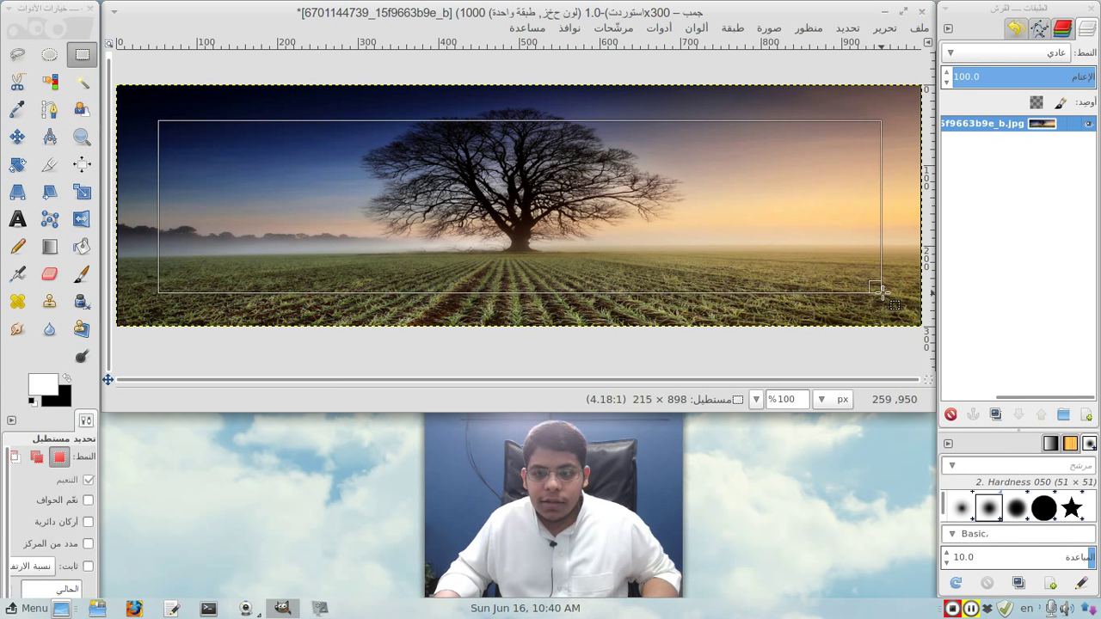
{"action": "left_click_drag", "start_coordinate": [881, 292], "coordinate": [879, 299]}
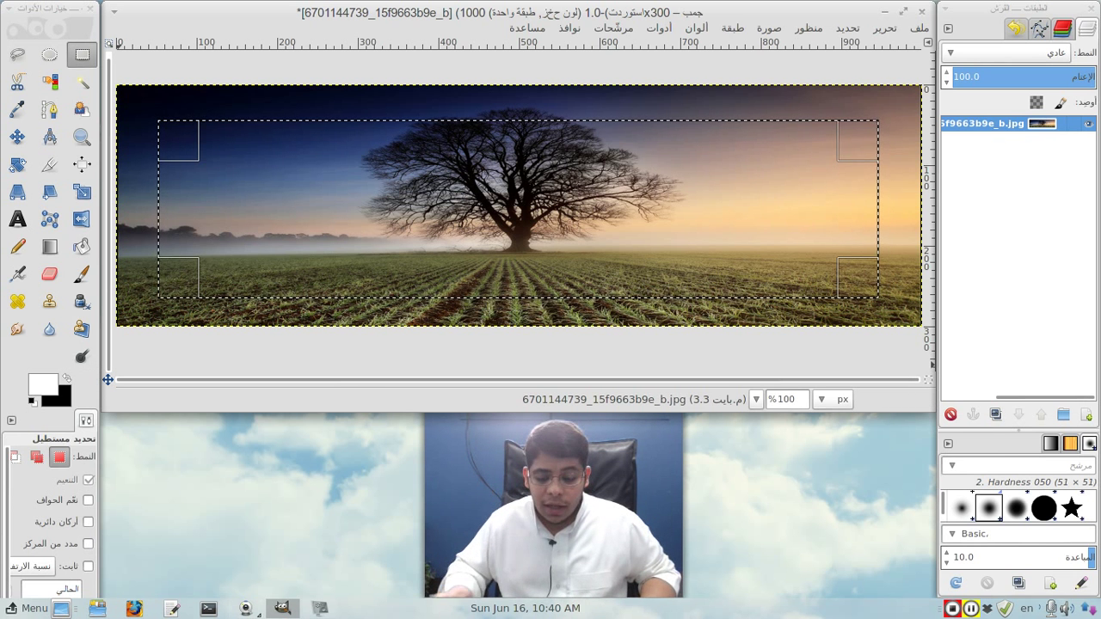
{"action": "key", "text": "shift+q"}
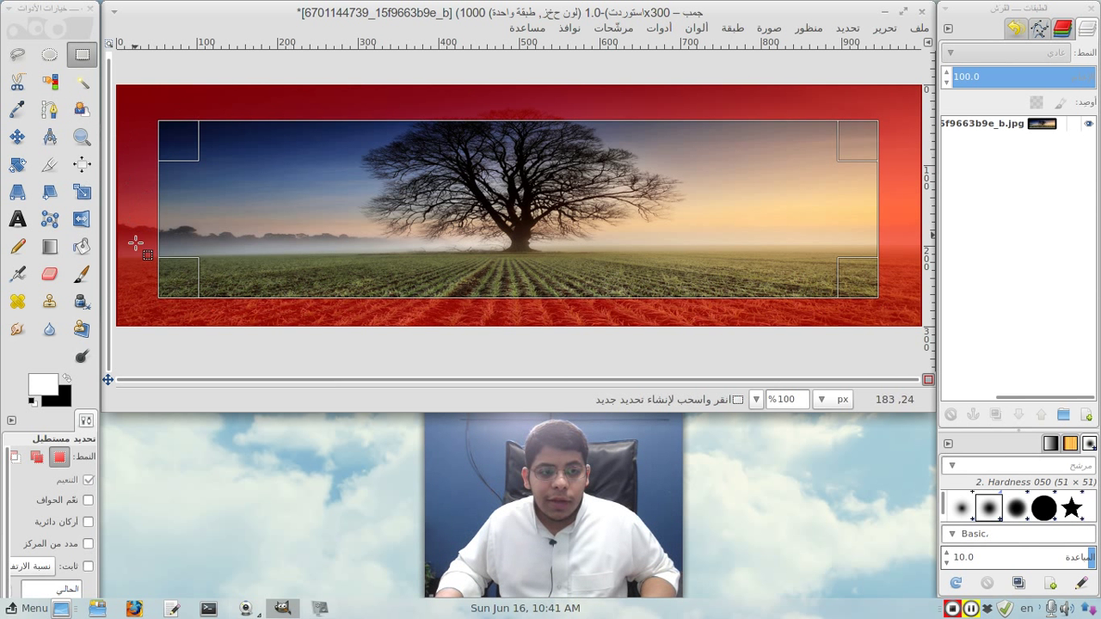
Step: Whirl and pinch the quick mask with angle 419.34, pinch 0.736 and radius 1.099
{"action": "left_click", "coordinate": [612, 27]}
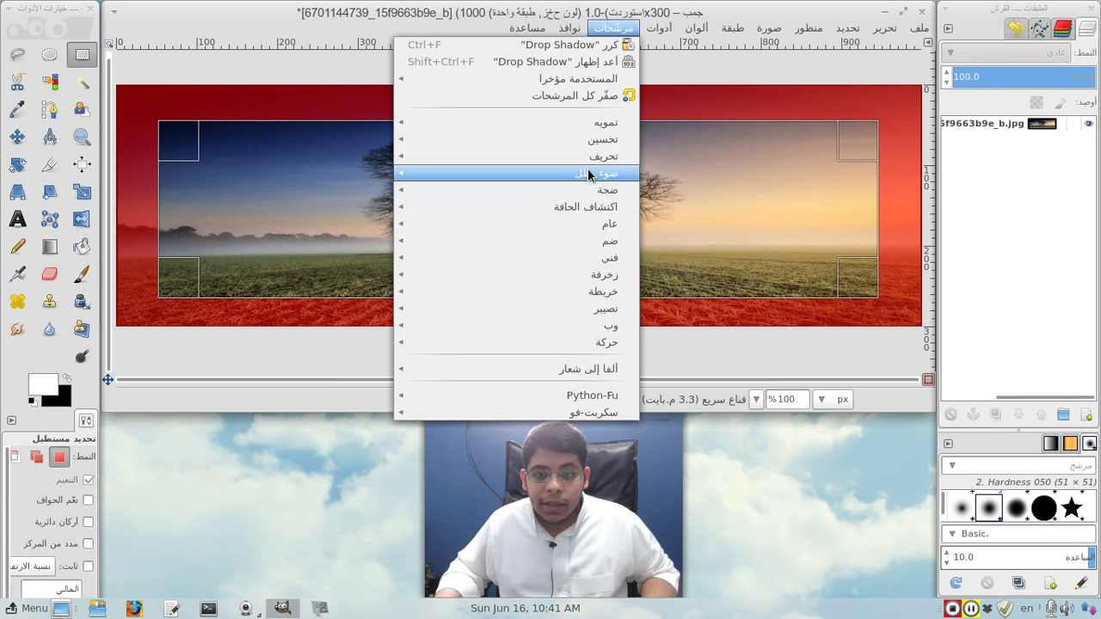
{"action": "mouse_move", "coordinate": [584, 156]}
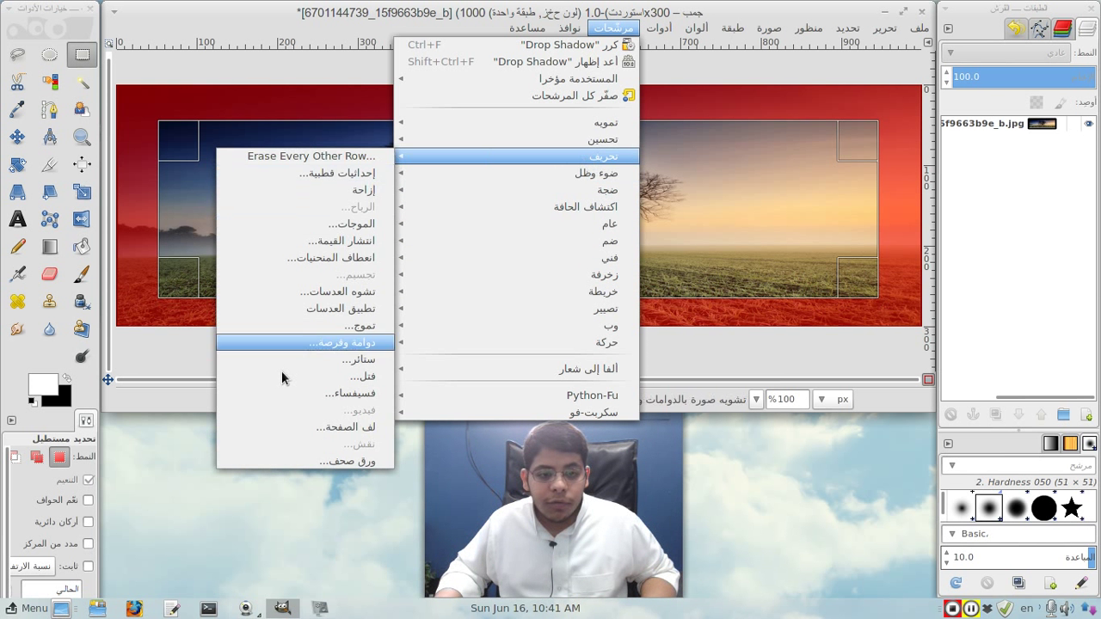
{"action": "left_click", "coordinate": [305, 341]}
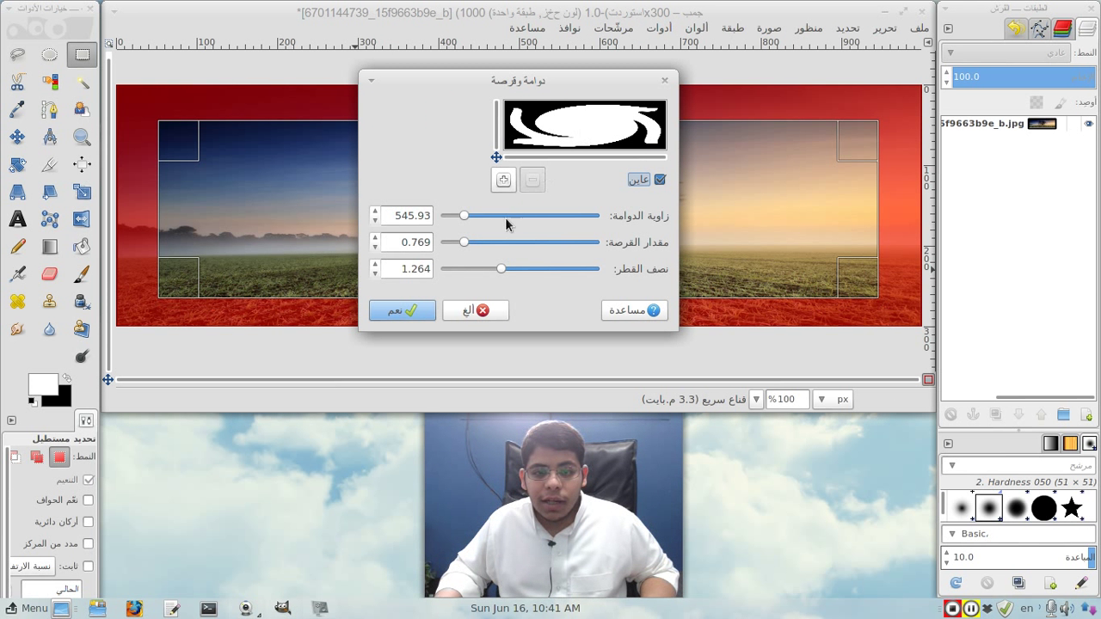
{"action": "mouse_move", "coordinate": [465, 242]}
{"action": "left_mouse_down"}
{"action": "mouse_move", "coordinate": [544, 241]}
{"action": "mouse_move", "coordinate": [543, 269]}
{"action": "mouse_move", "coordinate": [509, 248]}
{"action": "mouse_move", "coordinate": [450, 248]}
{"action": "left_mouse_up"}
{"action": "mouse_move", "coordinate": [544, 269]}
{"action": "left_mouse_down"}
{"action": "mouse_move", "coordinate": [508, 269]}
{"action": "mouse_move", "coordinate": [524, 245]}
{"action": "mouse_move", "coordinate": [455, 249]}
{"action": "mouse_move", "coordinate": [507, 220]}
{"action": "mouse_move", "coordinate": [475, 227]}
{"action": "left_mouse_up"}
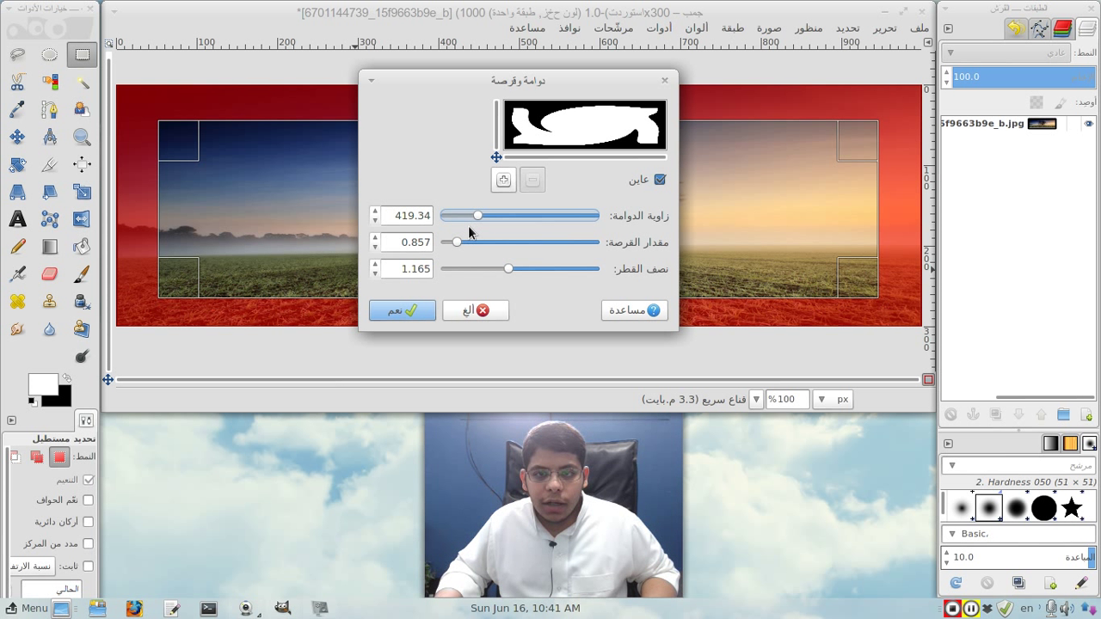
{"action": "mouse_move", "coordinate": [459, 249]}
{"action": "left_mouse_down"}
{"action": "mouse_move", "coordinate": [492, 273]}
{"action": "mouse_move", "coordinate": [513, 270]}
{"action": "left_mouse_up"}
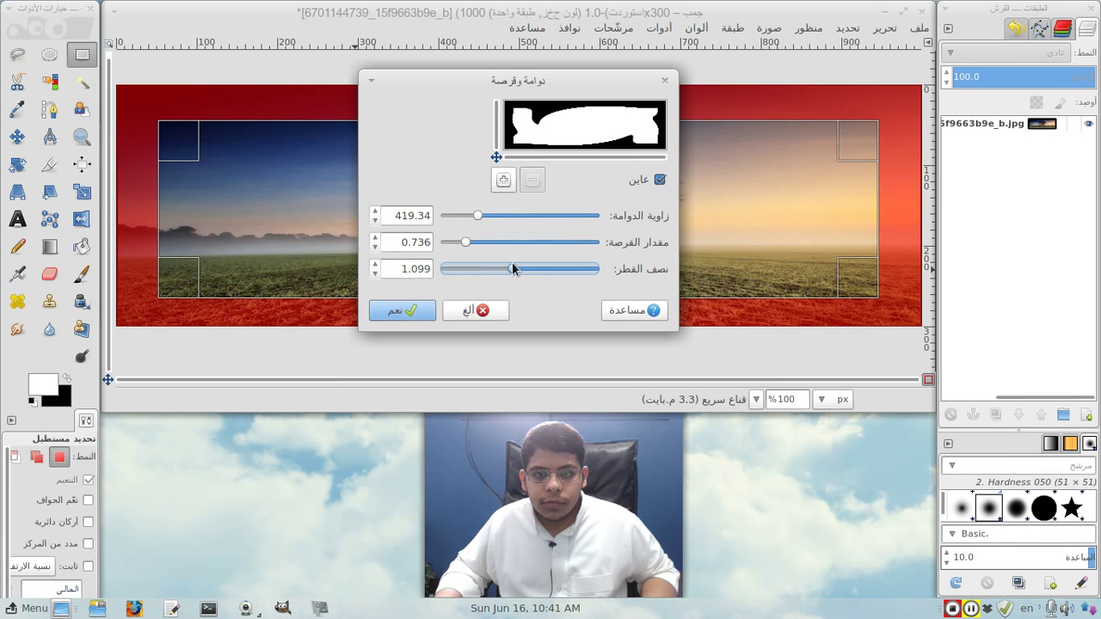
{"action": "left_click", "coordinate": [416, 311]}
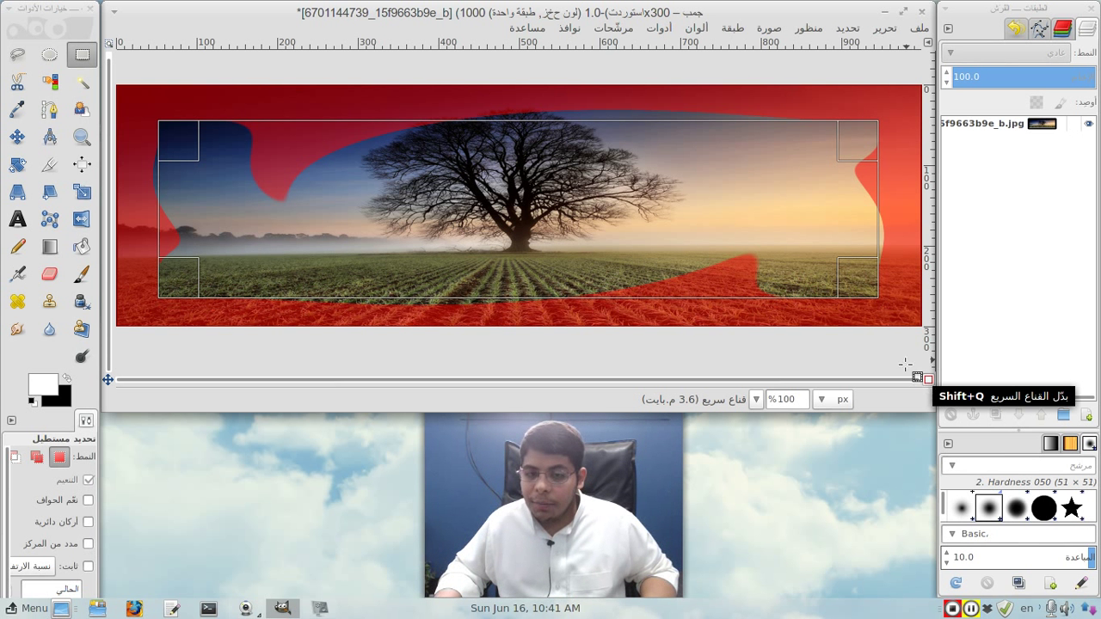
Step: Turn the wavy quick mask into a selection and invert it to the outside area
{"action": "key", "text": "shift+q"}
{"action": "key", "text": "shift+q"}
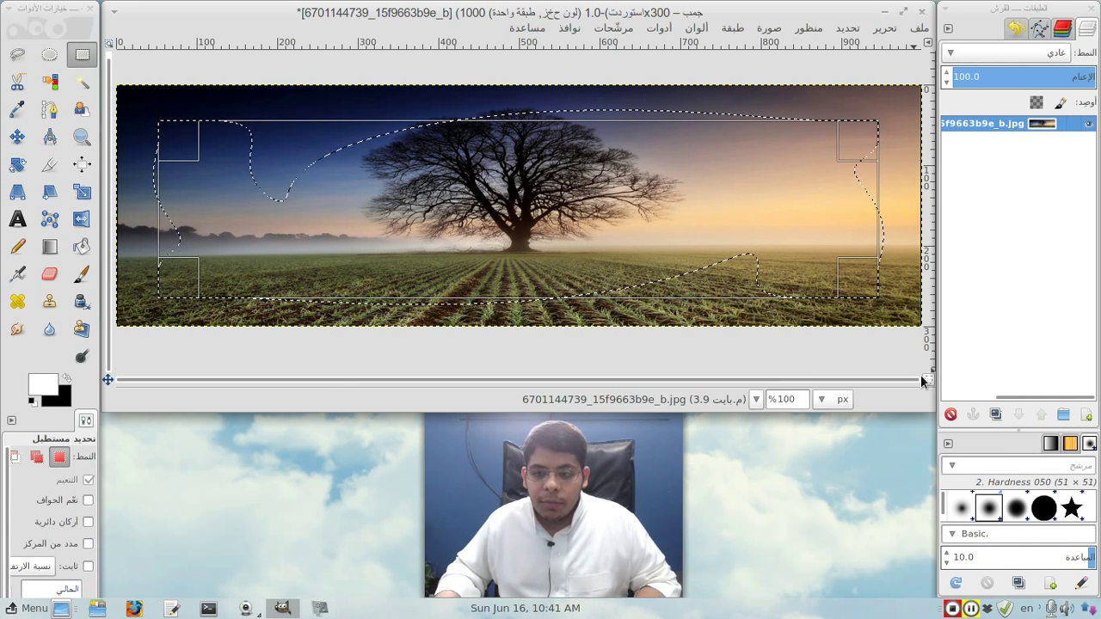
{"action": "left_click", "coordinate": [700, 191]}
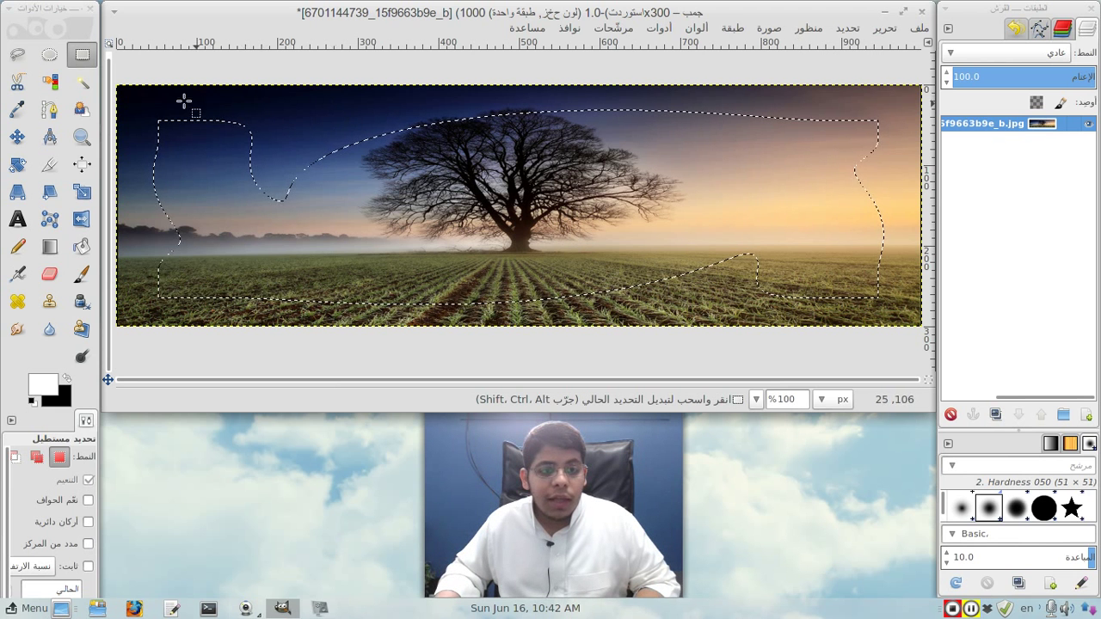
{"action": "left_click", "coordinate": [861, 32]}
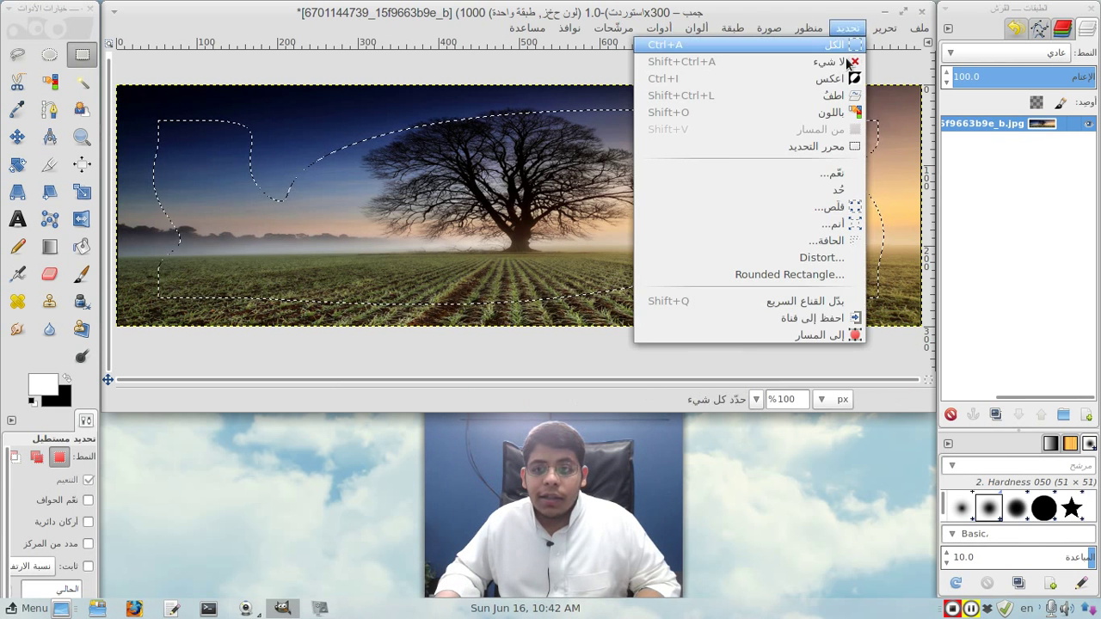
{"action": "left_click", "coordinate": [845, 79]}
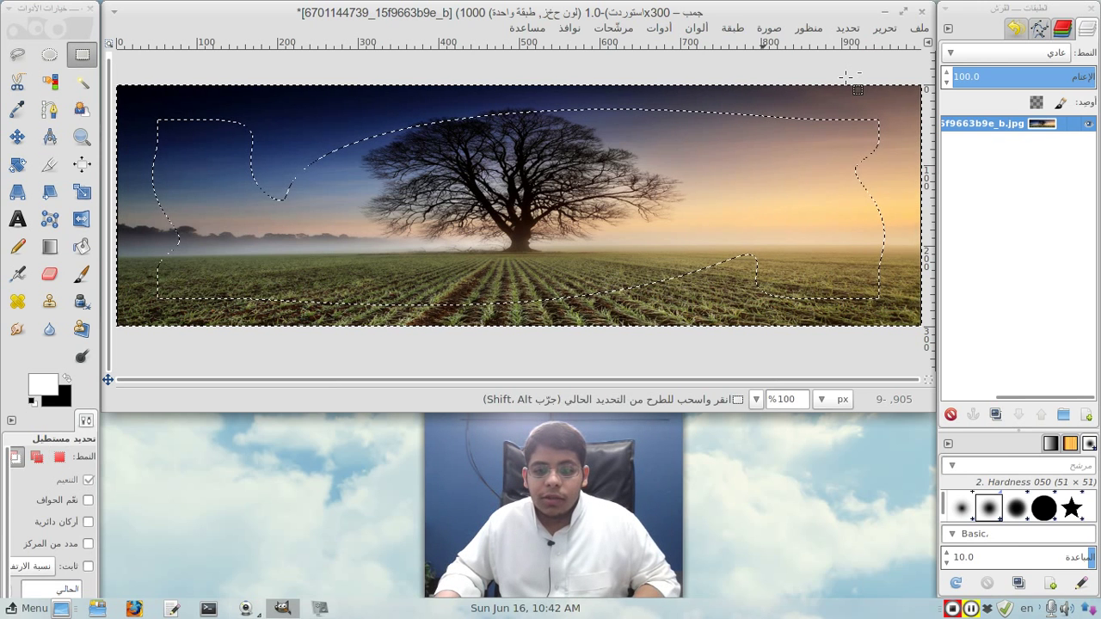
Step: Cut the area outside the wavy shape so it fills white instead of black
{"action": "left_click", "coordinate": [884, 27]}
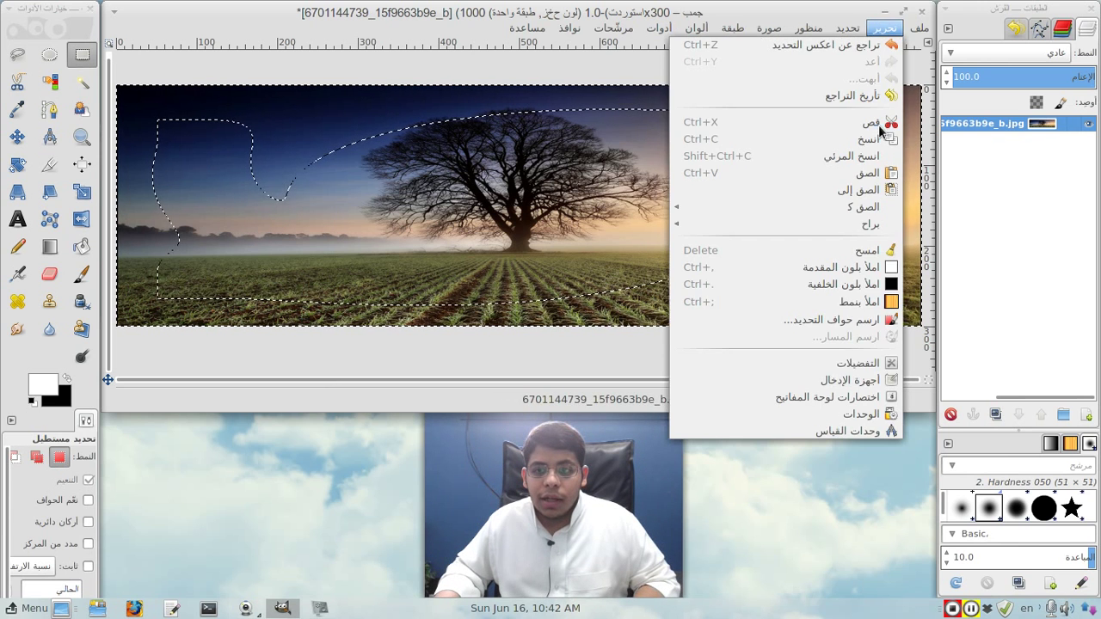
{"action": "left_click", "coordinate": [869, 122]}
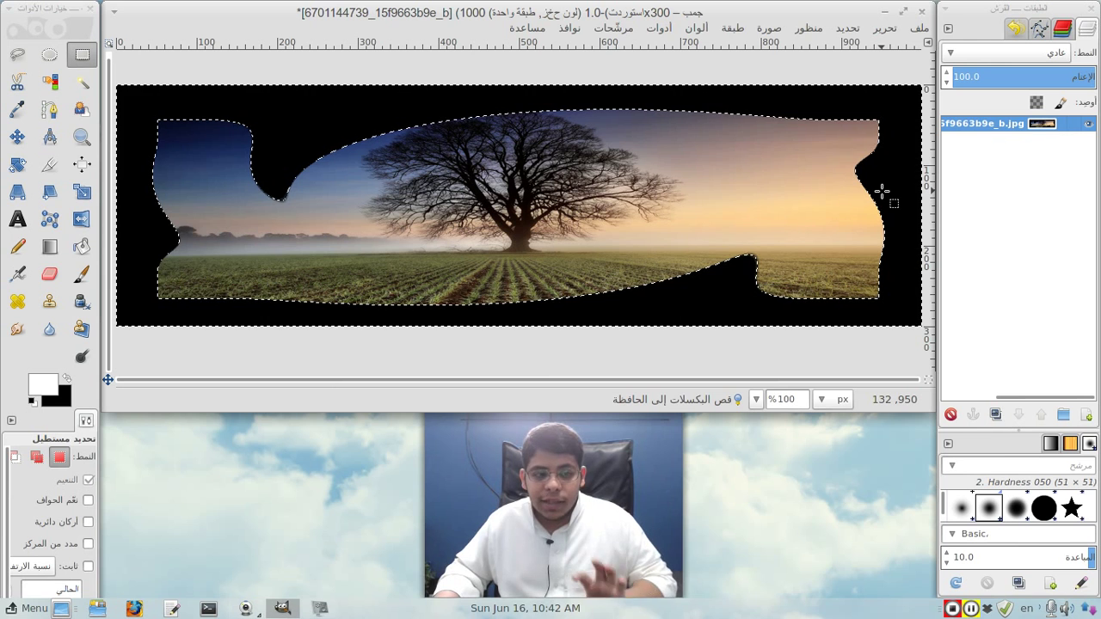
{"action": "key", "text": "ctrl+z"}
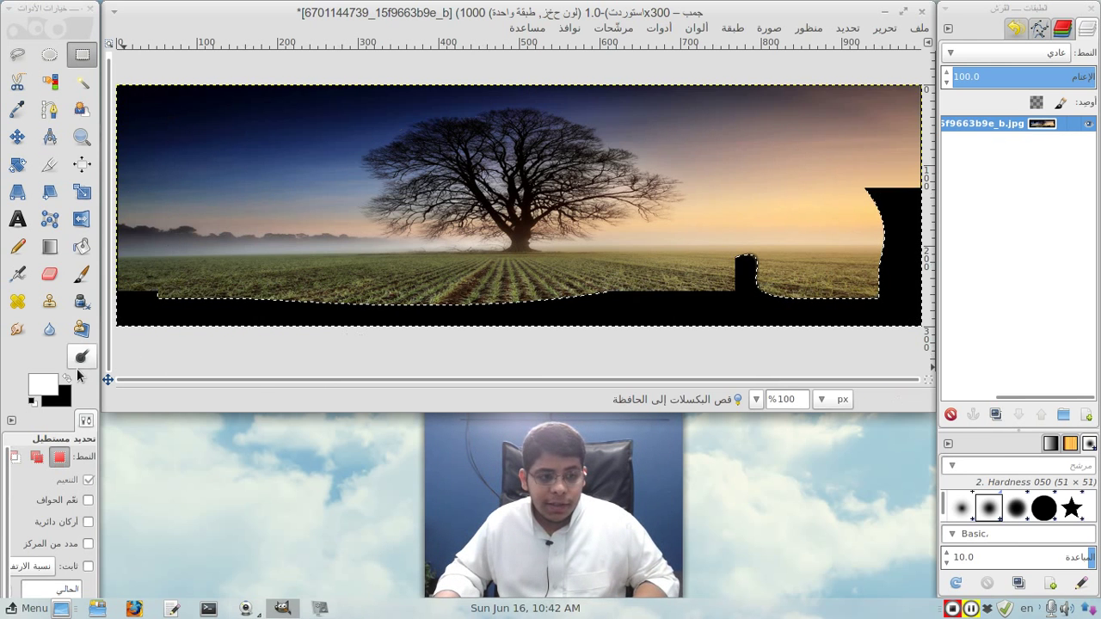
{"action": "left_click", "coordinate": [51, 382]}
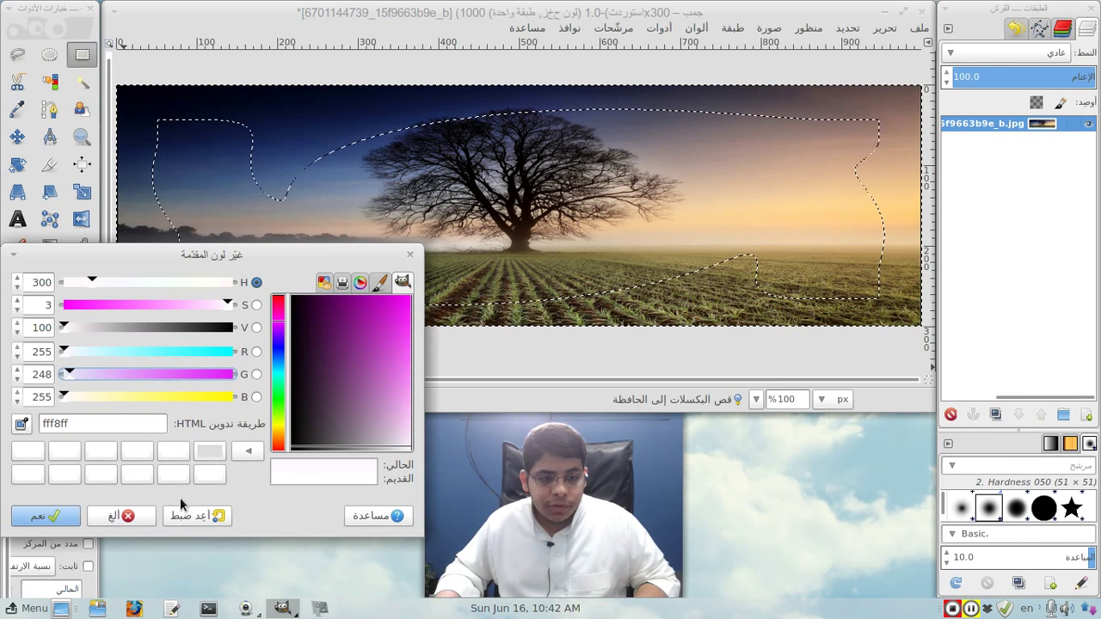
{"action": "left_click", "coordinate": [129, 516]}
{"action": "left_click", "coordinate": [68, 378]}
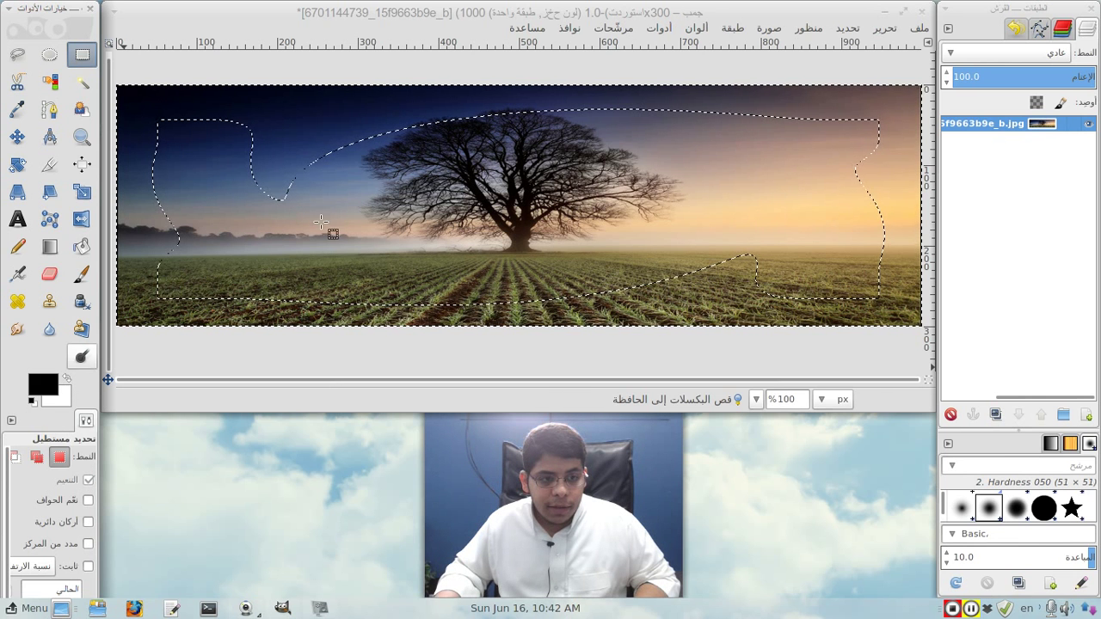
{"action": "key", "text": "ctrl+x"}
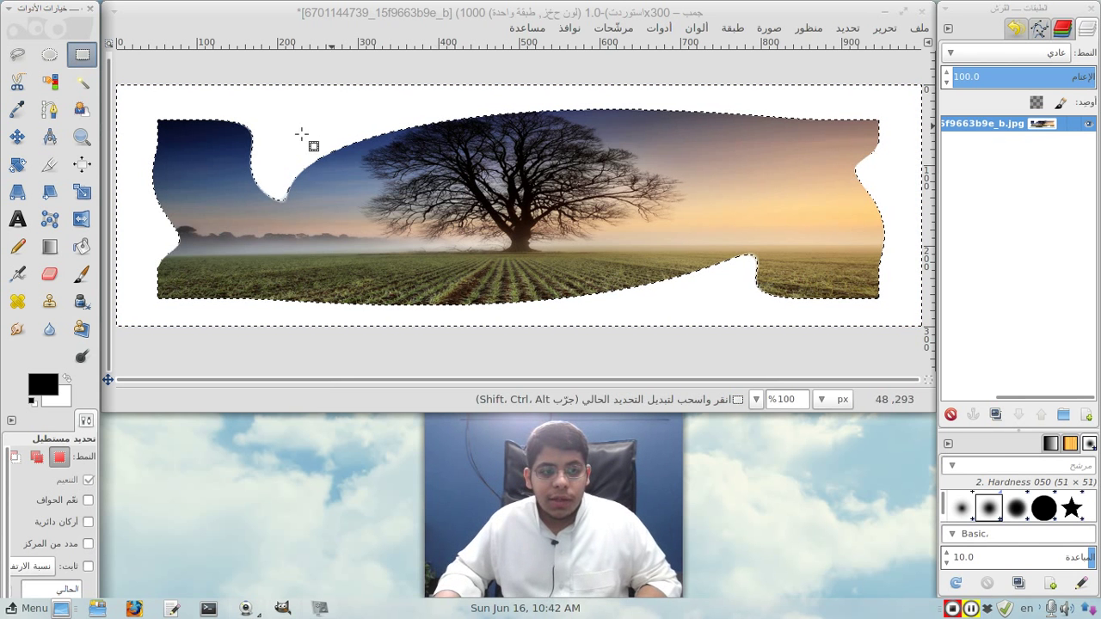
Step: Reselect the wavy tree shape, copy it and paste it as a new layer
{"action": "left_click", "coordinate": [846, 28]}
{"action": "left_click", "coordinate": [850, 78]}
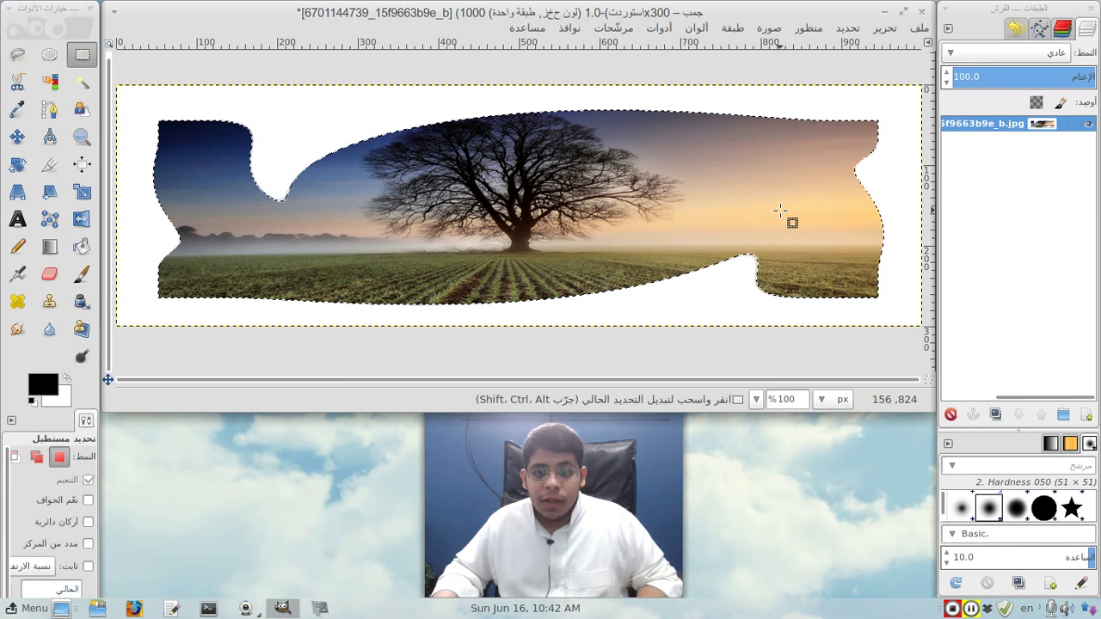
{"action": "key", "text": "ctrl"}
{"action": "key", "text": "ctrl+c"}
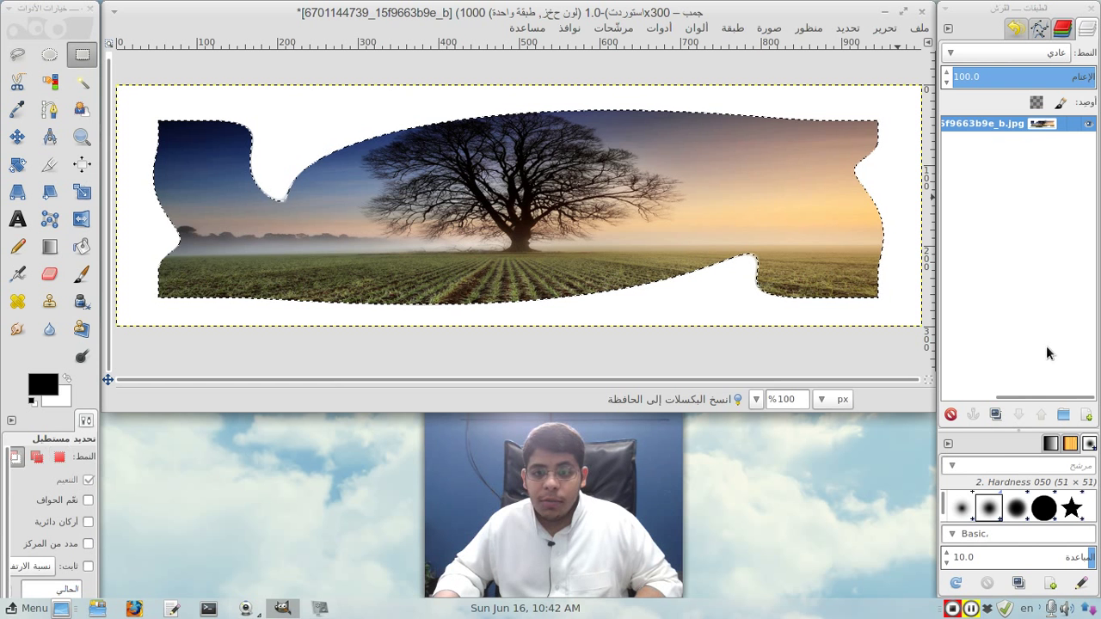
{"action": "key", "text": "ctrl+v"}
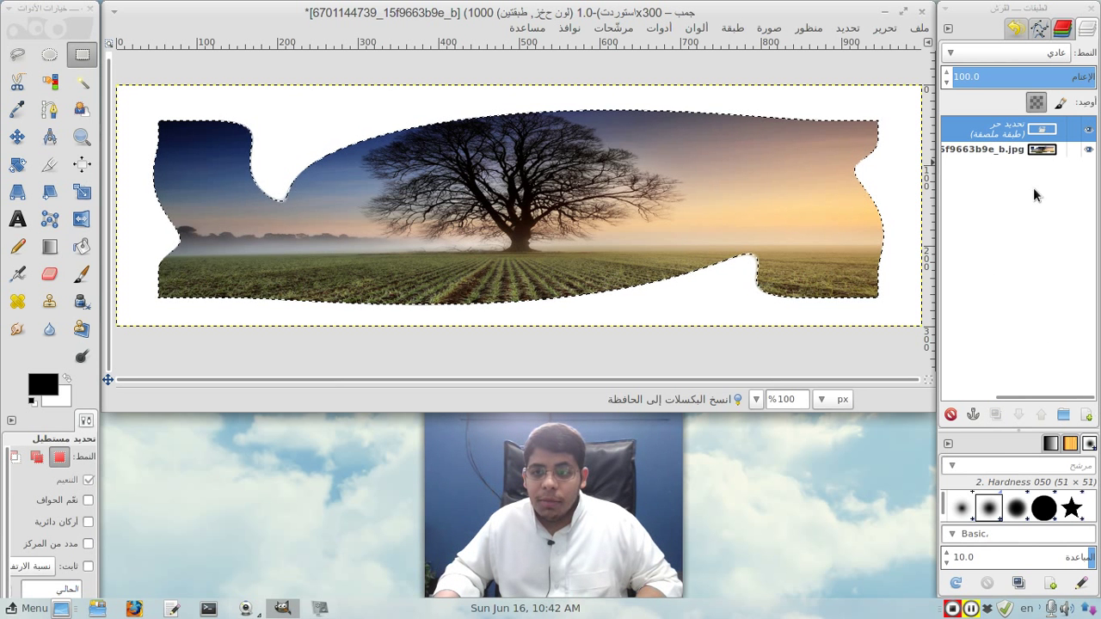
{"action": "left_click", "coordinate": [1087, 416]}
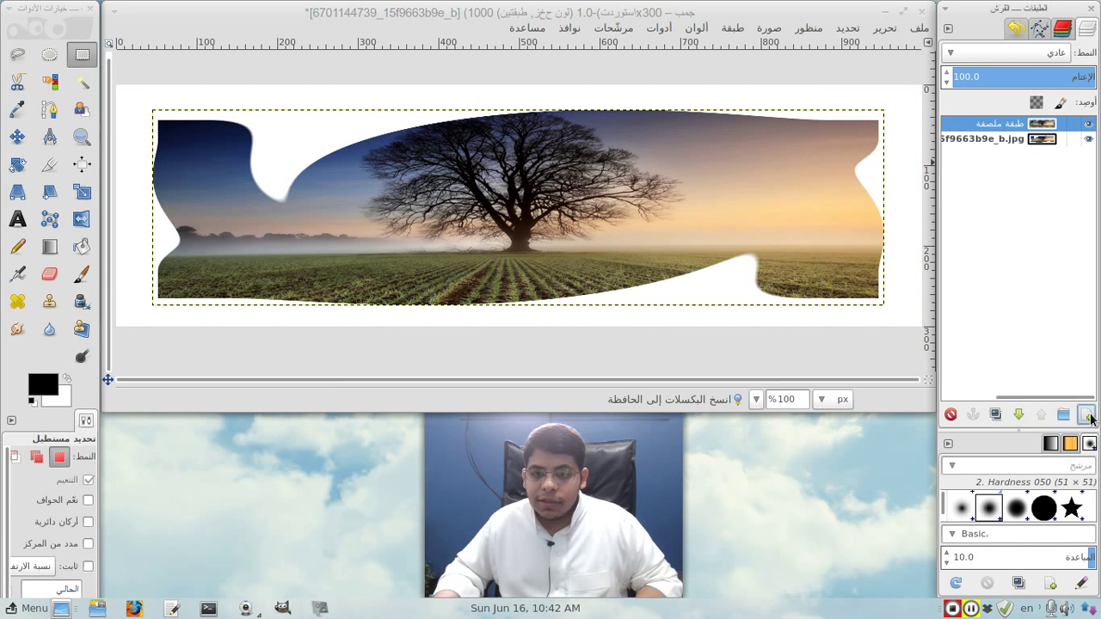
Step: Delete the original photo layer and add a transparent layer beneath the pasted picture
{"action": "left_click", "coordinate": [993, 138]}
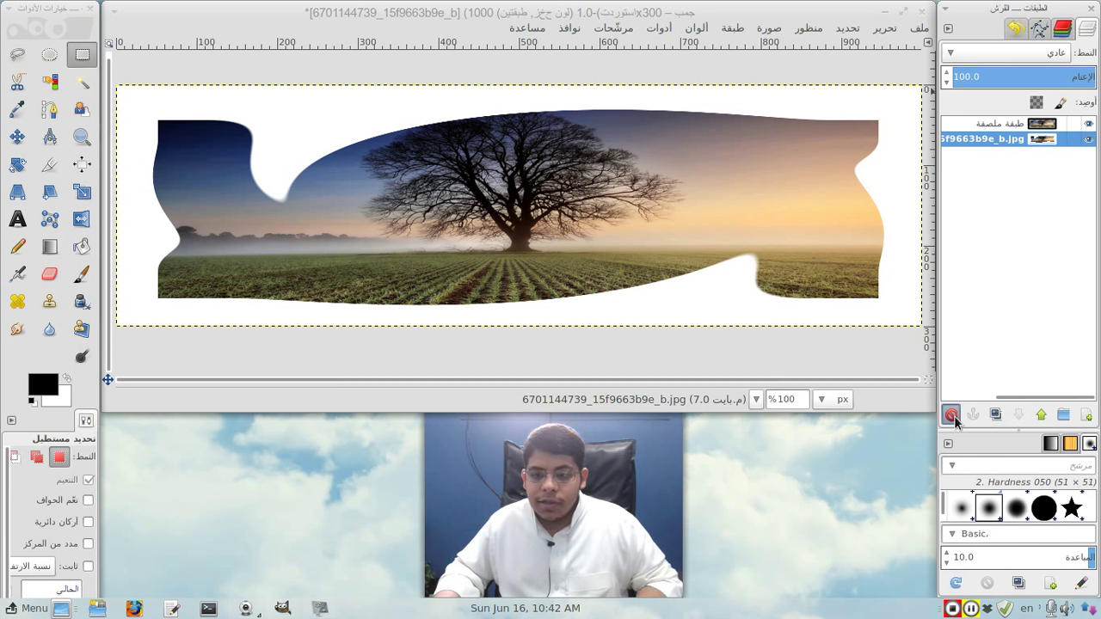
{"action": "left_click", "coordinate": [950, 414]}
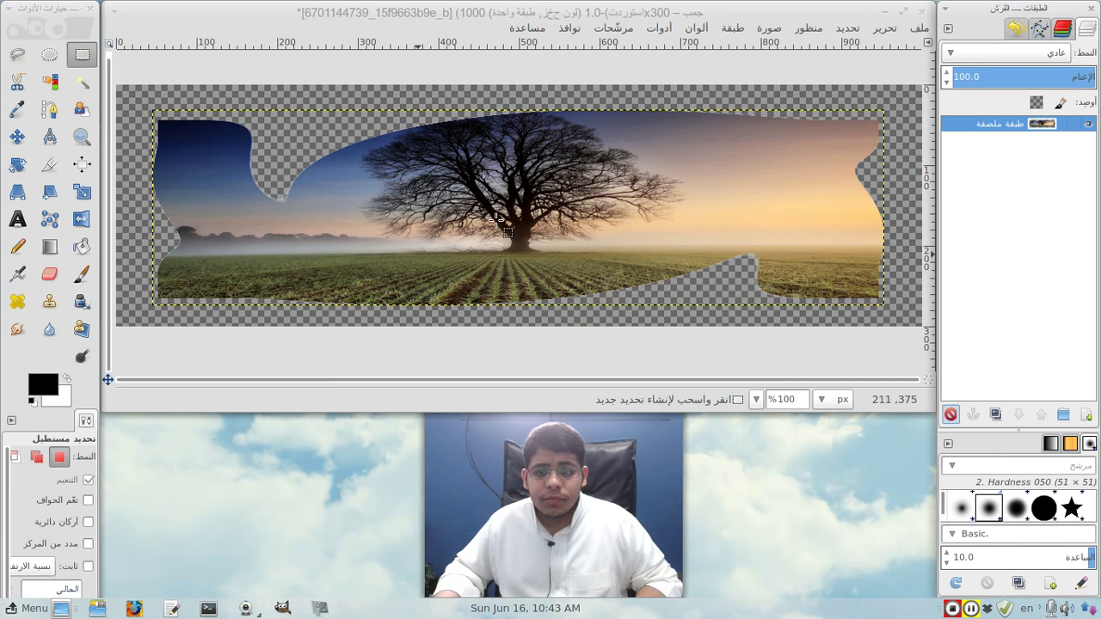
{"action": "left_click", "coordinate": [1086, 417]}
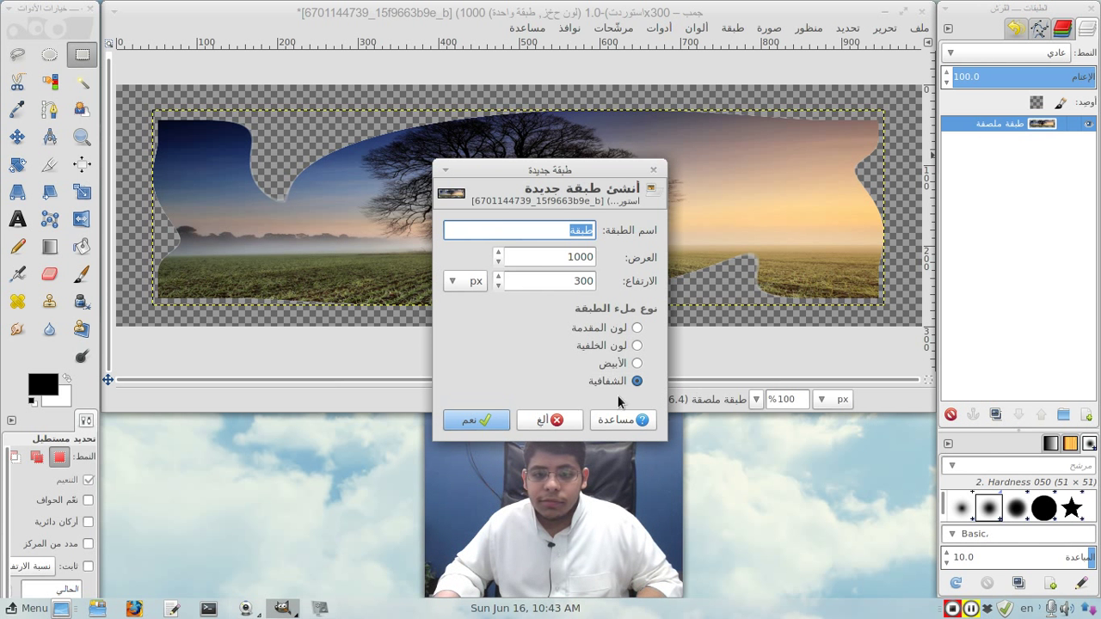
{"action": "left_click", "coordinate": [471, 421]}
{"action": "left_click_drag", "start_coordinate": [1000, 125], "coordinate": [996, 143]}
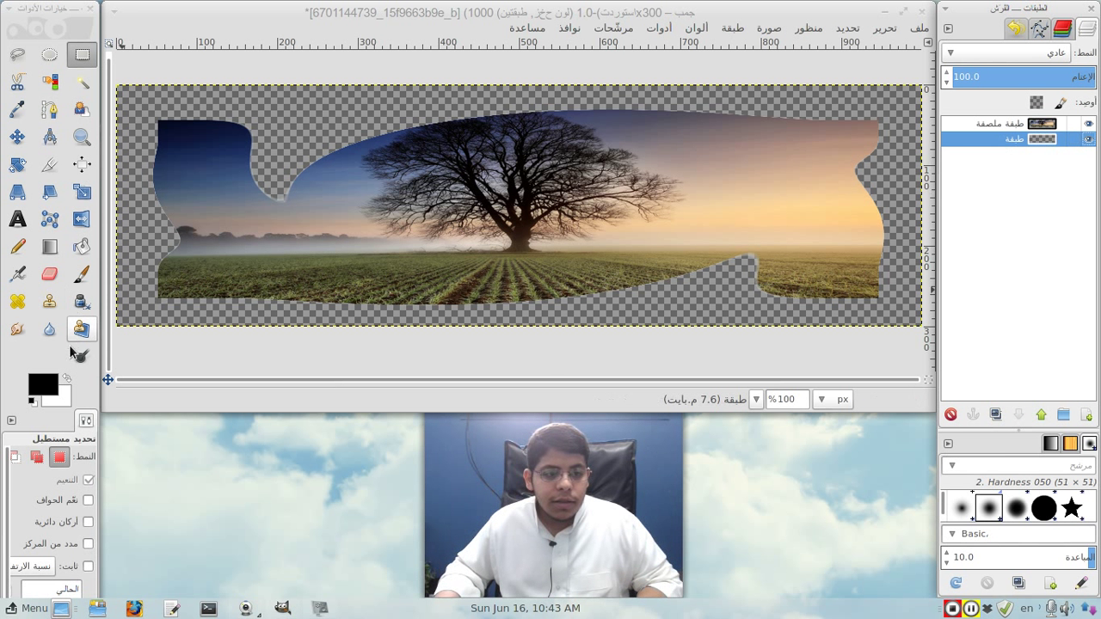
Step: Bucket-fill the new bottom layer with white
{"action": "left_click", "coordinate": [68, 379]}
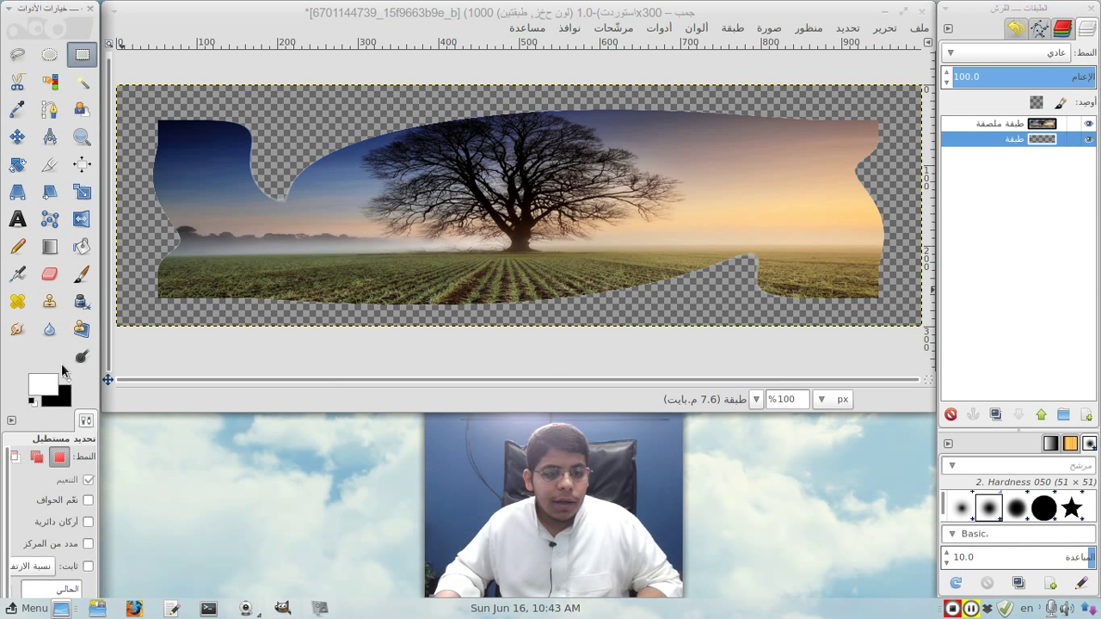
{"action": "left_click", "coordinate": [82, 246]}
{"action": "left_click", "coordinate": [139, 217]}
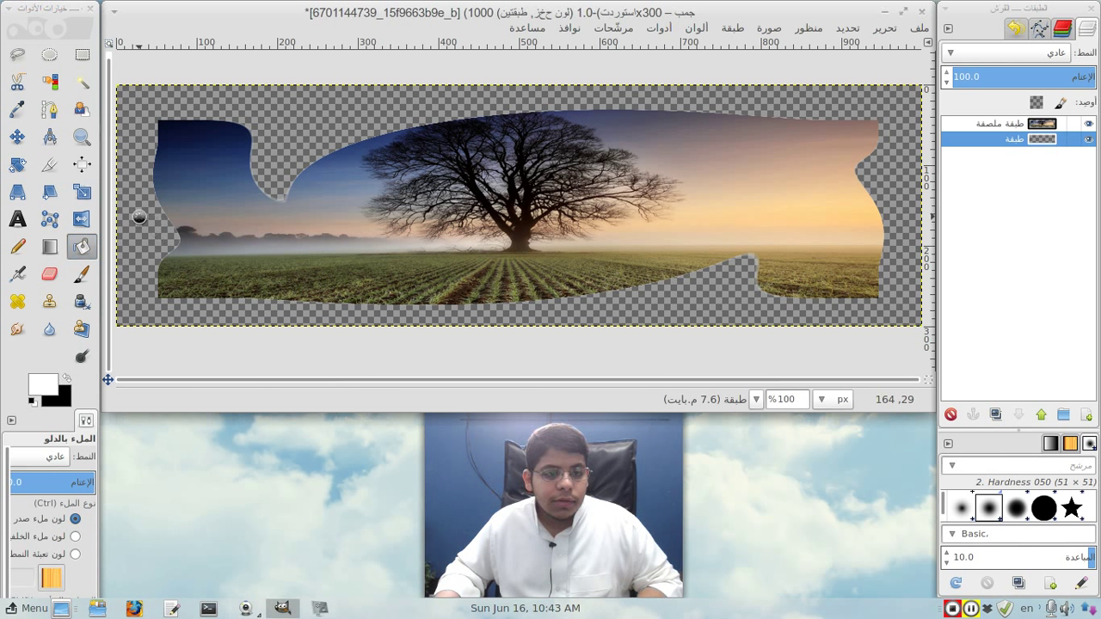
{"action": "left_click", "coordinate": [139, 217]}
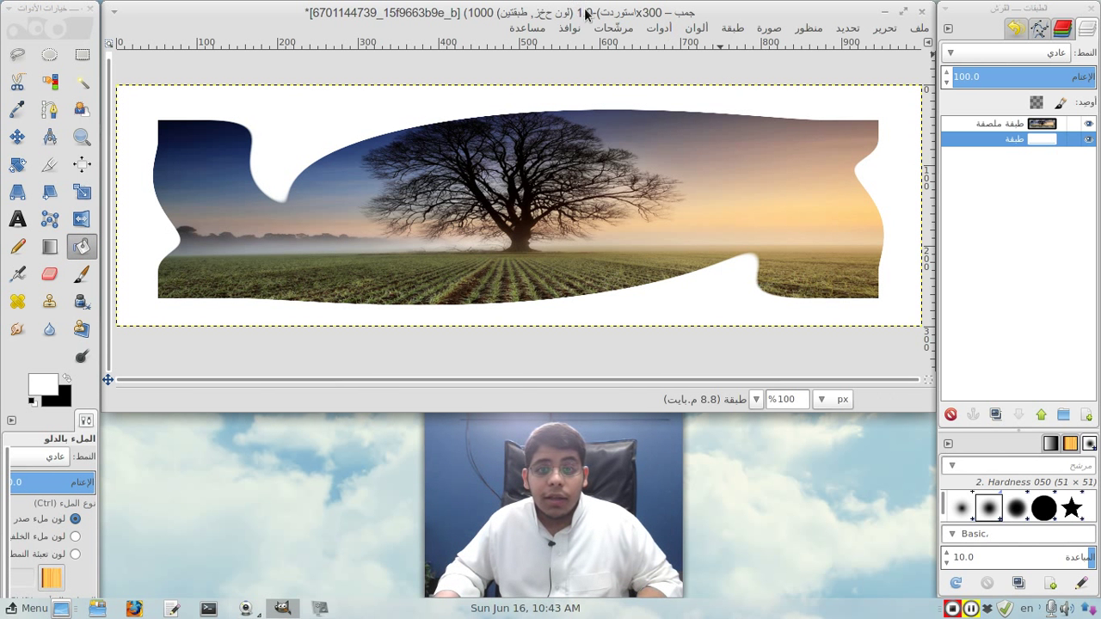
{"action": "left_click", "coordinate": [614, 27]}
{"action": "mouse_move", "coordinate": [551, 173]}
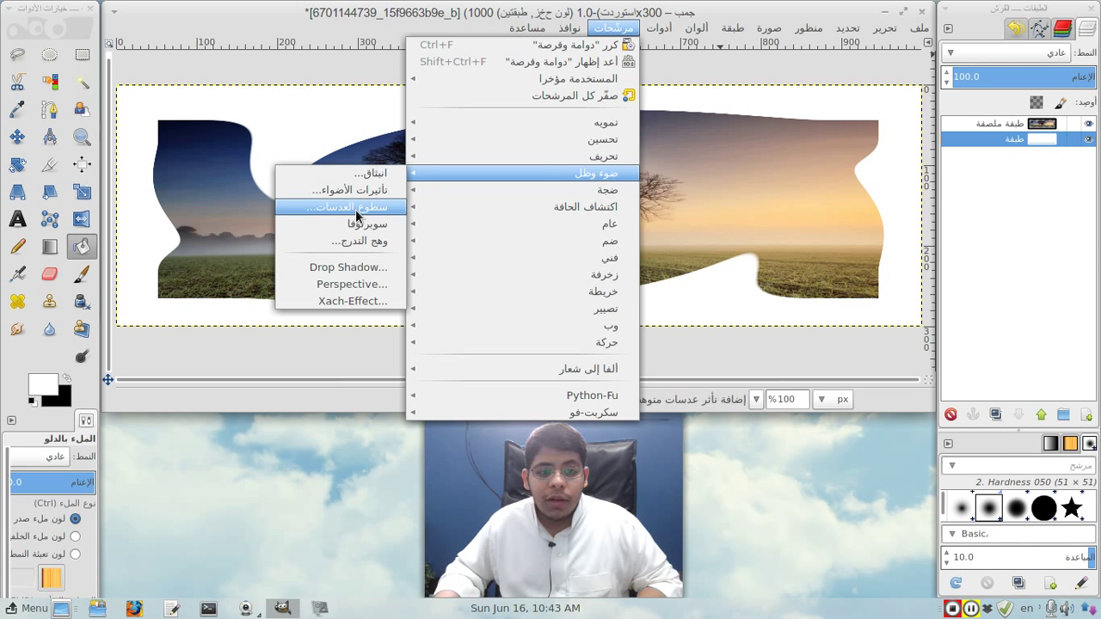
Step: Try a drop shadow with Allow resizing off on the pasted picture, then undo it
{"action": "left_click", "coordinate": [343, 266]}
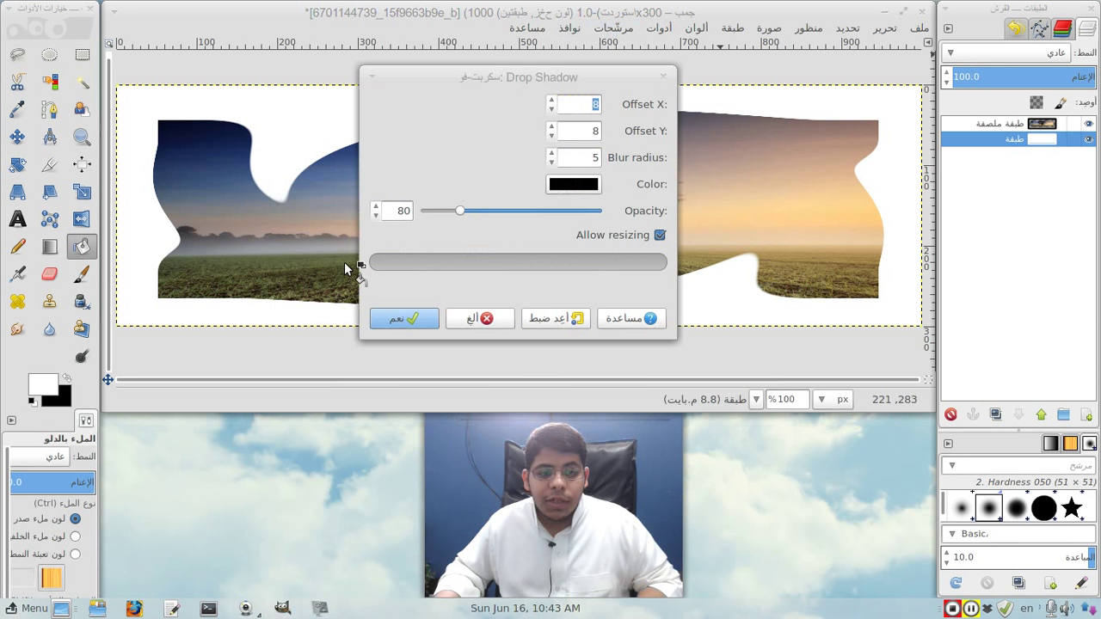
{"action": "left_click", "coordinate": [659, 236]}
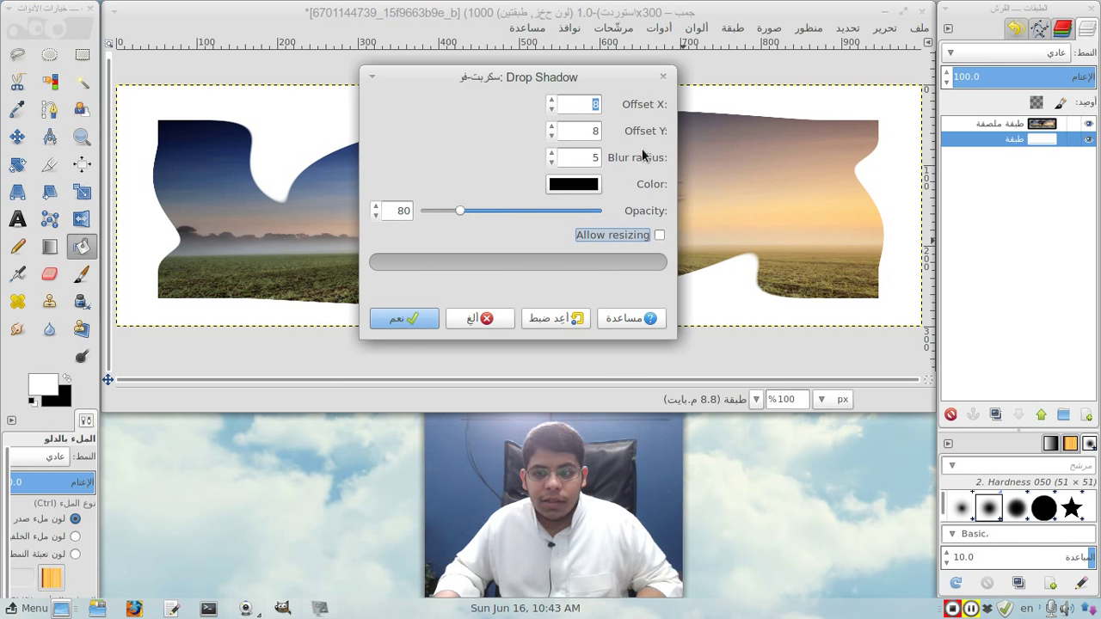
{"action": "left_click_drag", "start_coordinate": [607, 76], "coordinate": [434, 73]}
{"action": "left_click", "coordinate": [232, 316]}
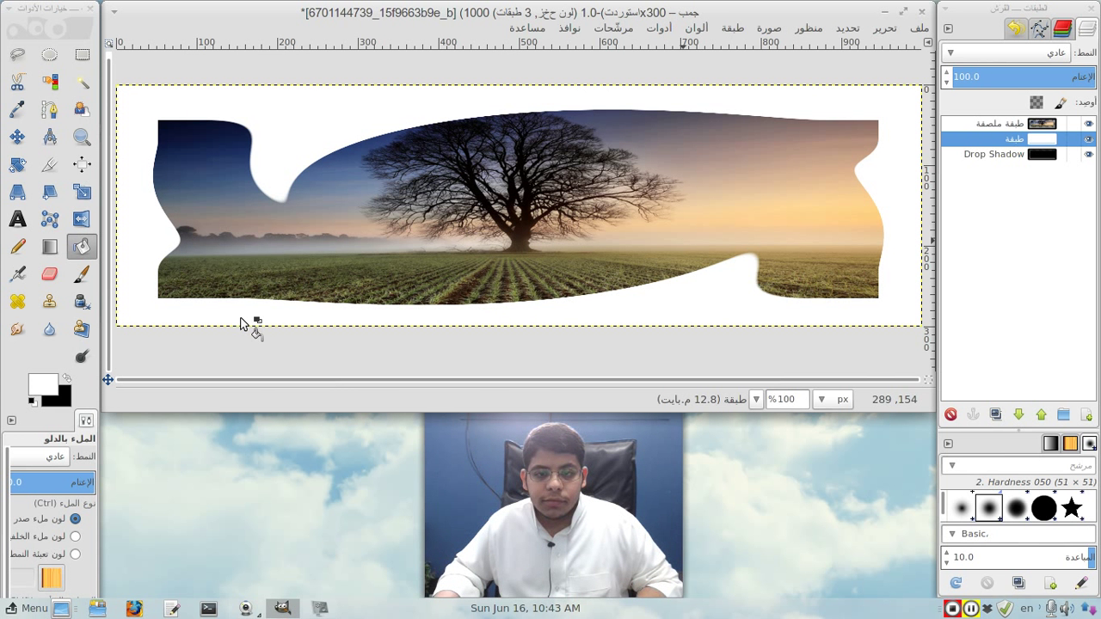
{"action": "key", "text": "ctrl+z"}
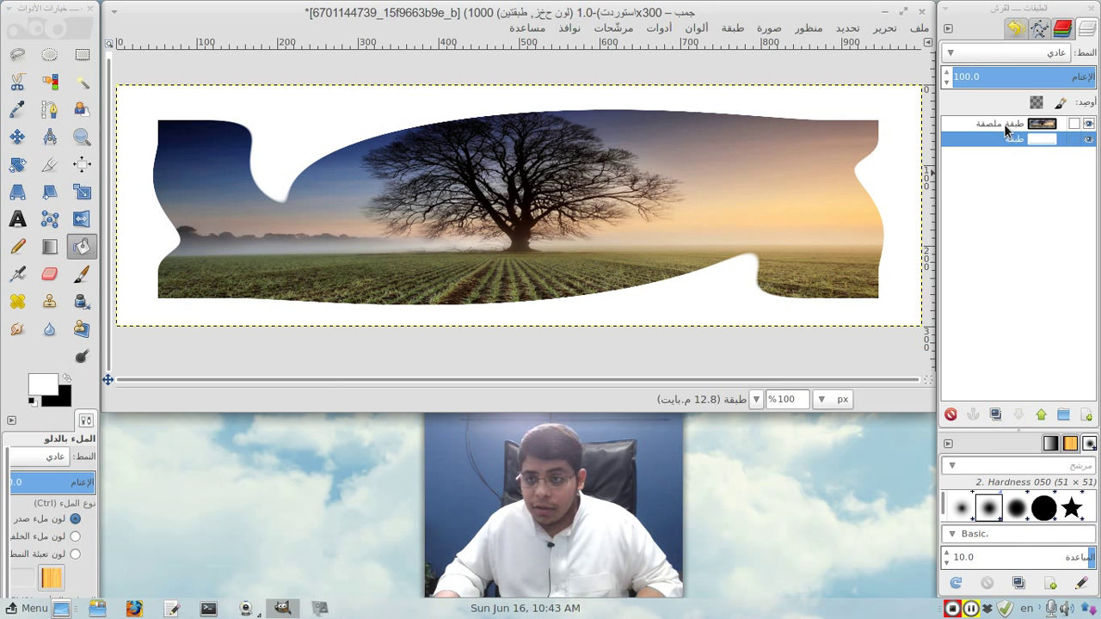
{"action": "left_click", "coordinate": [1003, 124]}
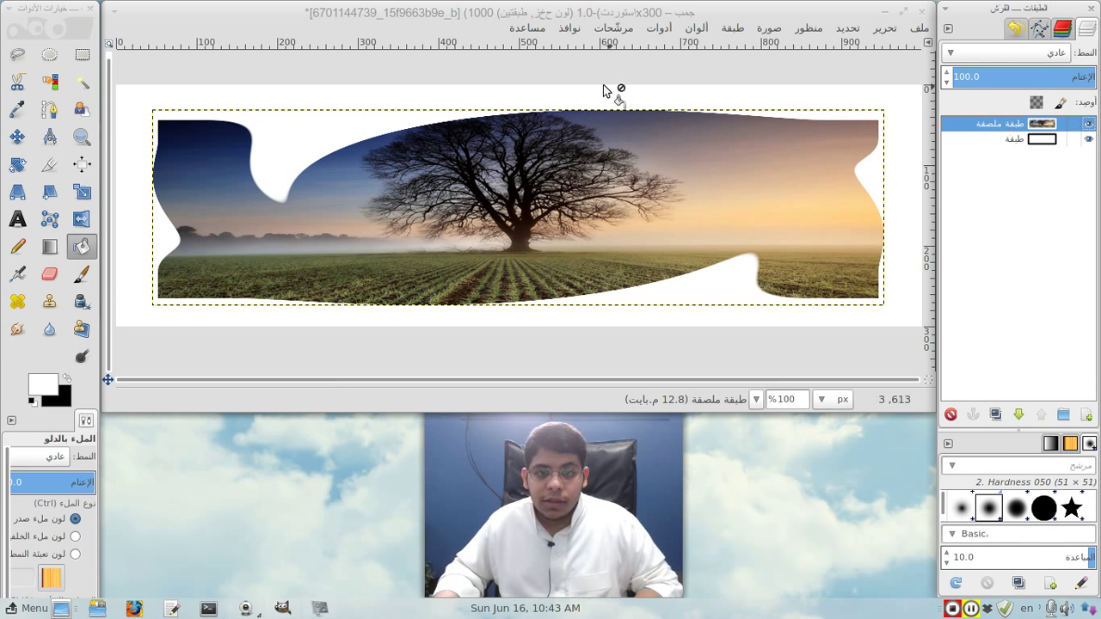
{"action": "key", "text": "ctrl+f"}
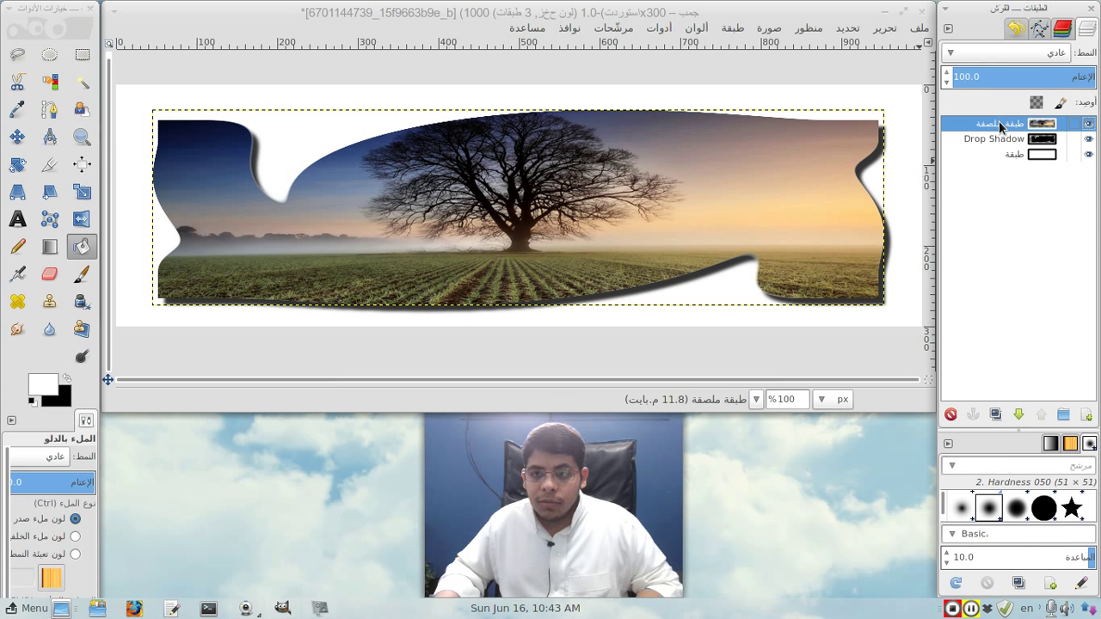
{"action": "key", "text": "ctrl+z"}
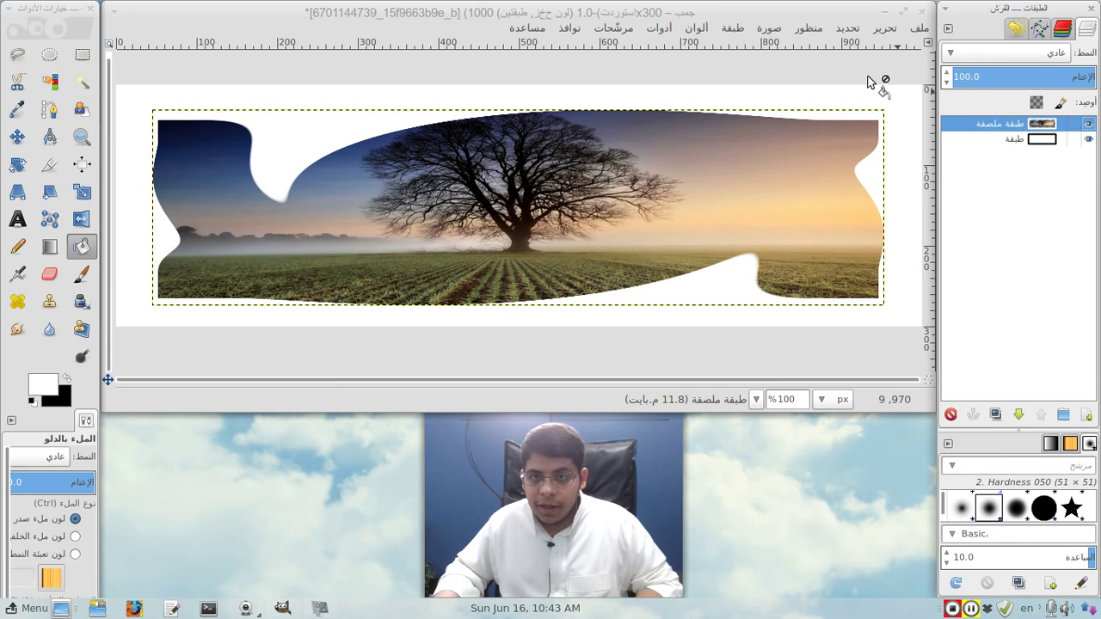
Step: Apply a drop shadow with blur radius 15 to the wavy tree picture
{"action": "left_click", "coordinate": [666, 28]}
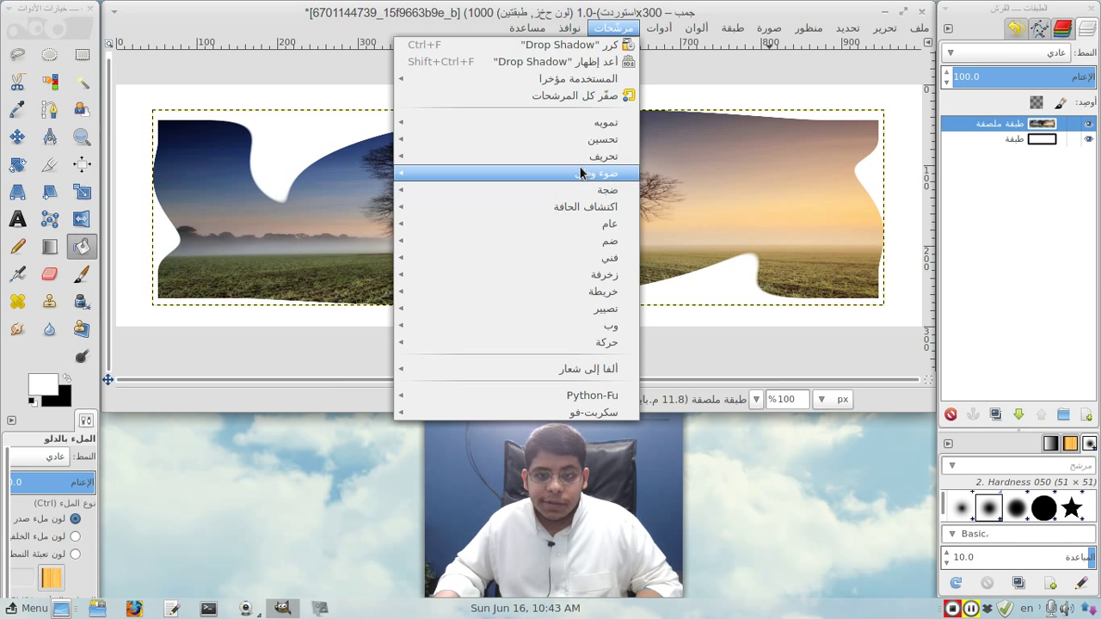
{"action": "left_click", "coordinate": [298, 262]}
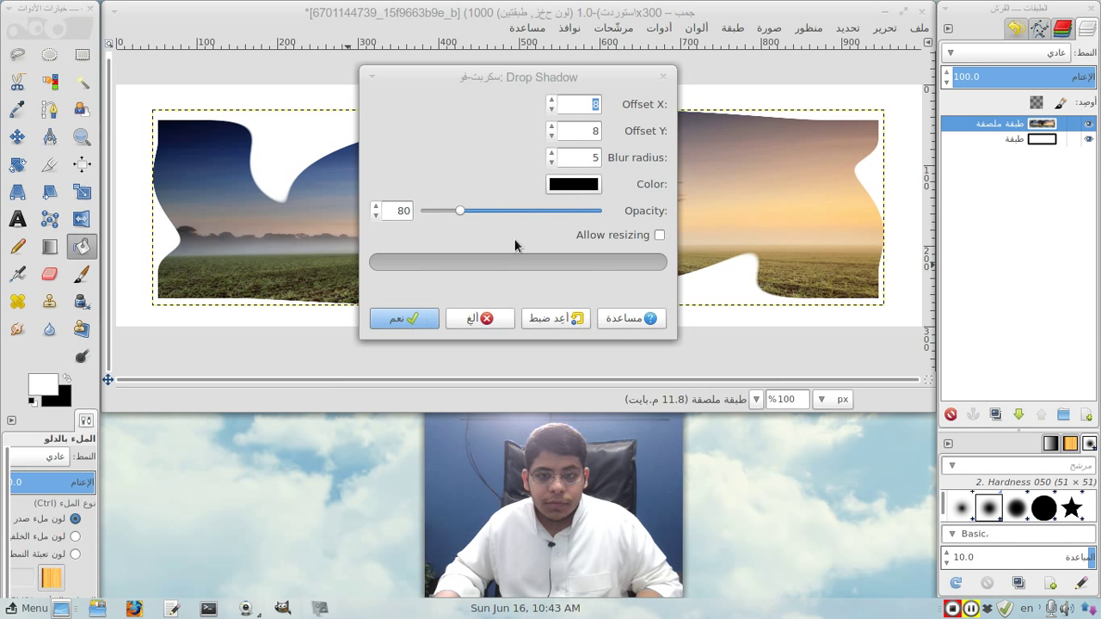
{"action": "left_click", "coordinate": [591, 157]}
{"action": "type", "text": "15"}
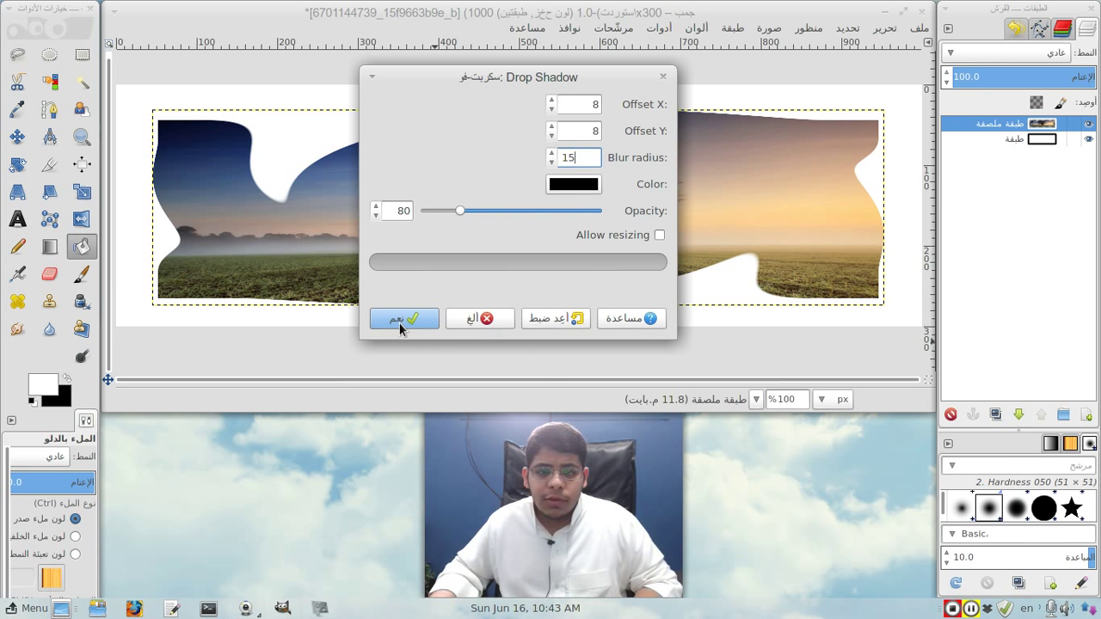
{"action": "left_click", "coordinate": [399, 319]}
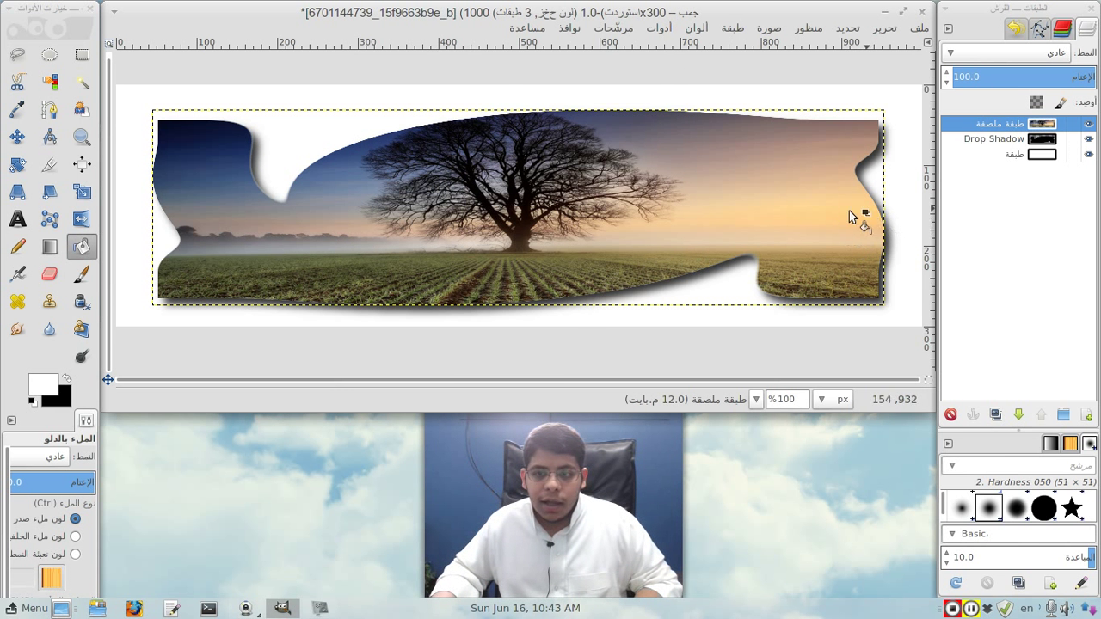
{"action": "left_click", "coordinate": [1032, 156]}
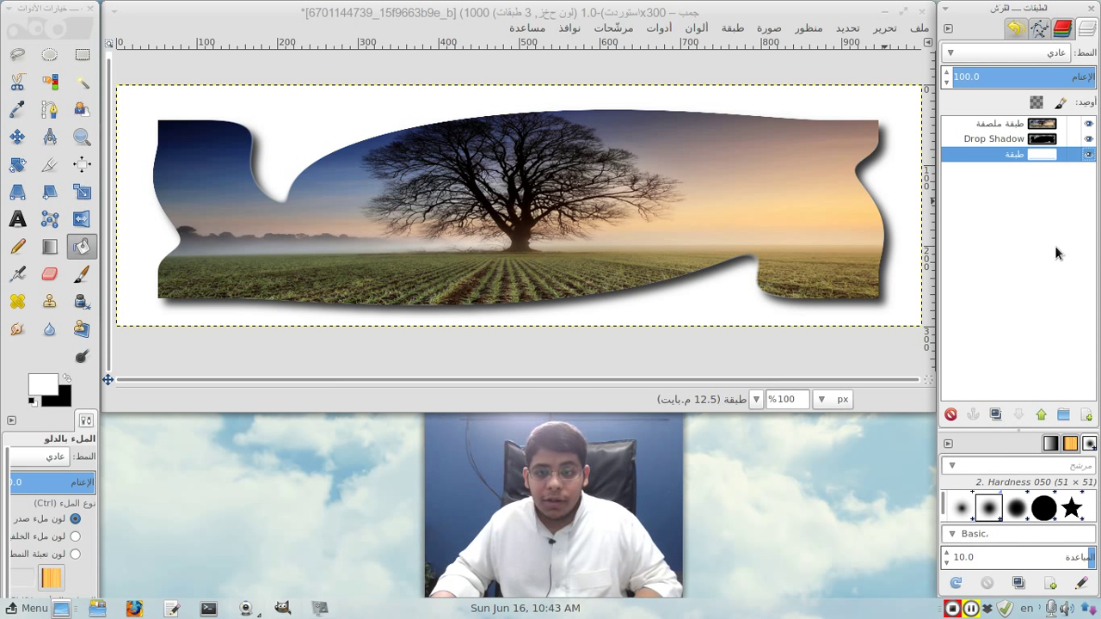
Step: Glance at the File menu, then undo back to the single-layer photo with the inset quick mask
{"action": "left_click", "coordinate": [923, 29]}
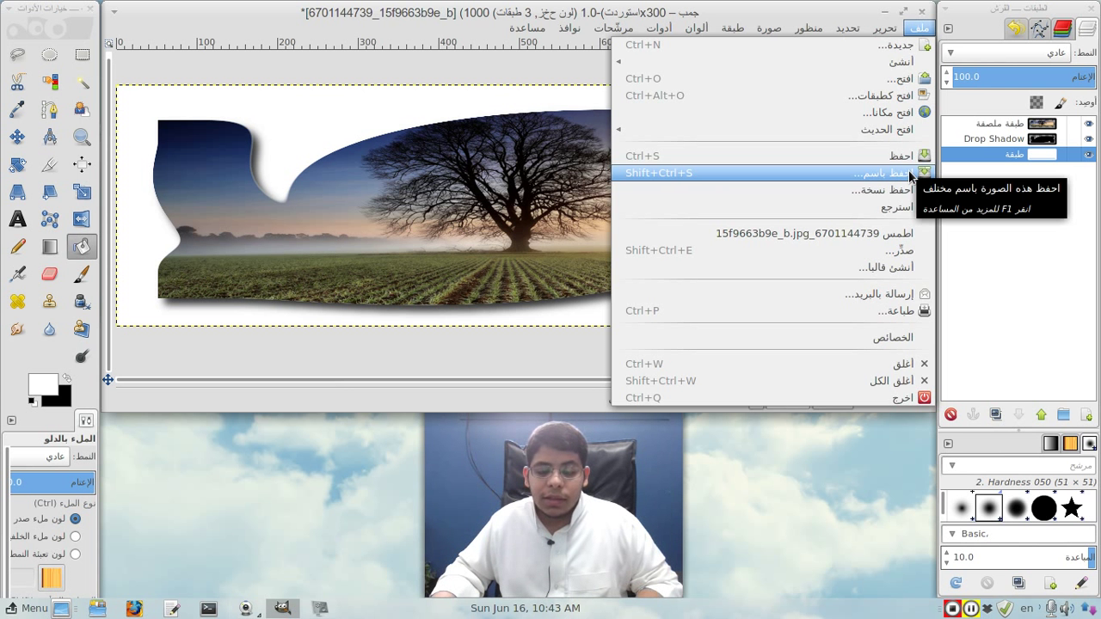
{"action": "left_click", "coordinate": [582, 12]}
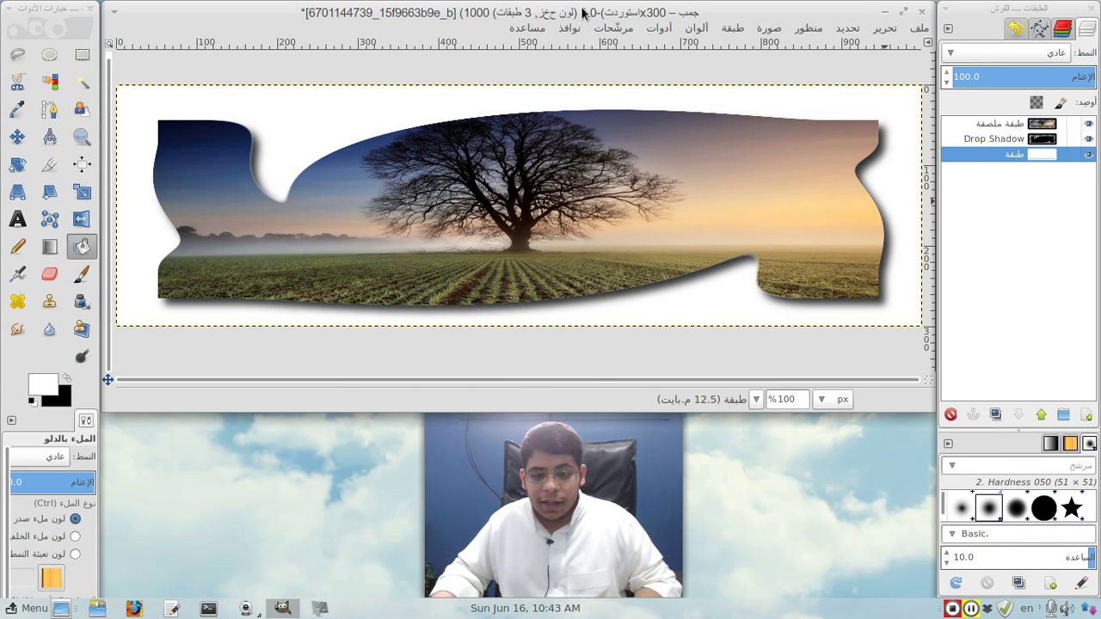
{"action": "key", "text": "ctrl"}
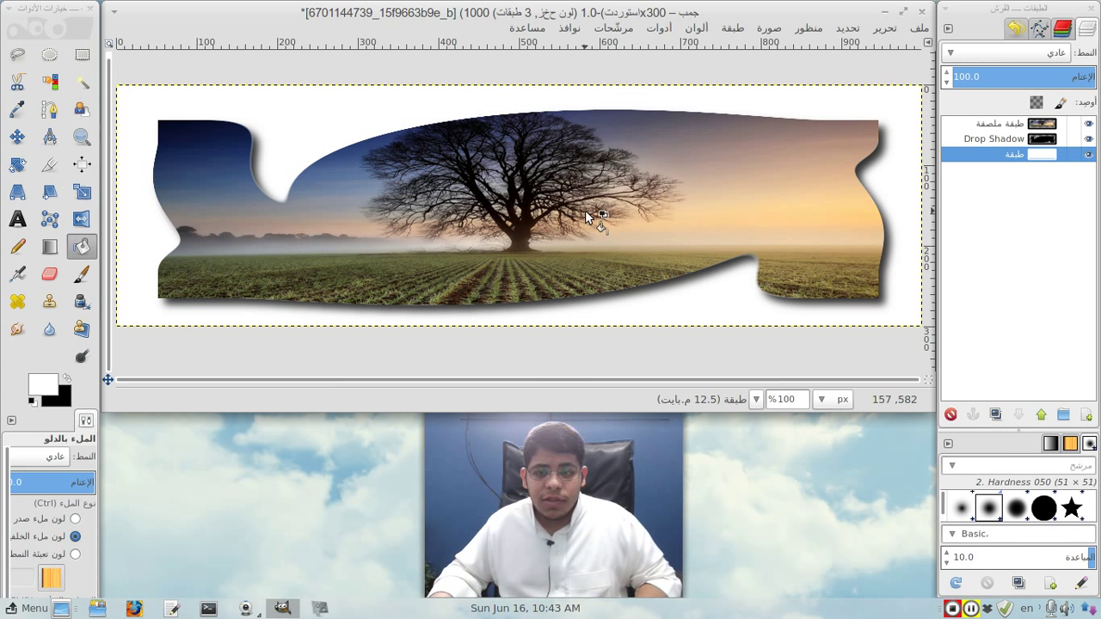
{"action": "key", "text": "ctrl+z"}
{"action": "key", "text": "ctrl+z"}
{"action": "key", "text": "ctrl+z"}
{"action": "key", "text": "ctrl+z"}
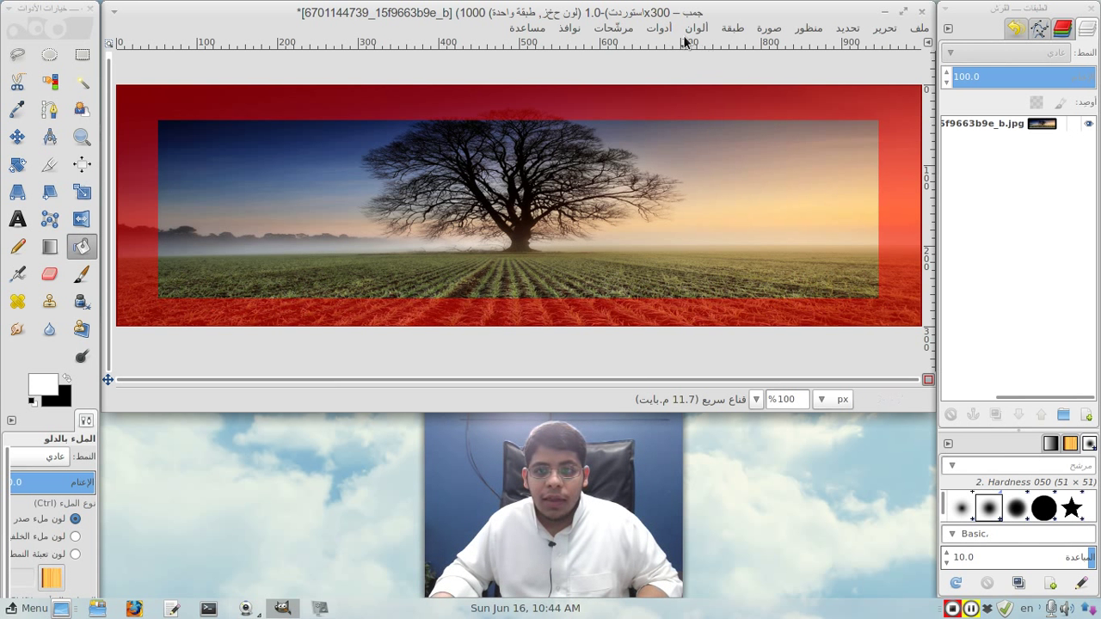
Step: Try the Blinds distortion filter on the quick mask and cancel it unchanged
{"action": "left_click", "coordinate": [627, 31]}
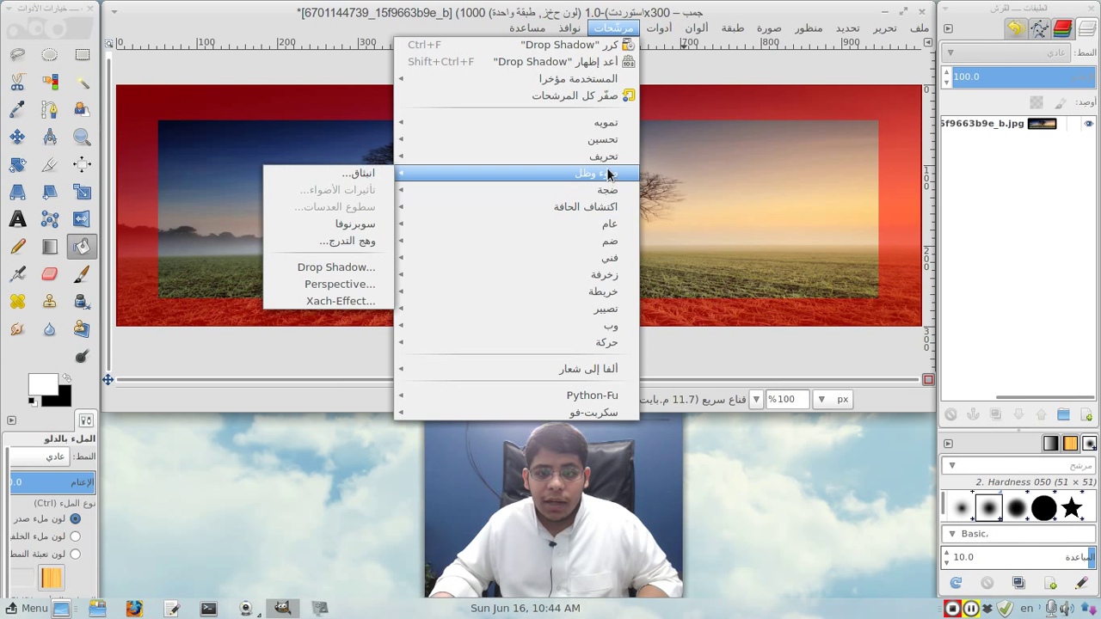
{"action": "mouse_move", "coordinate": [602, 156]}
{"action": "left_click", "coordinate": [326, 359]}
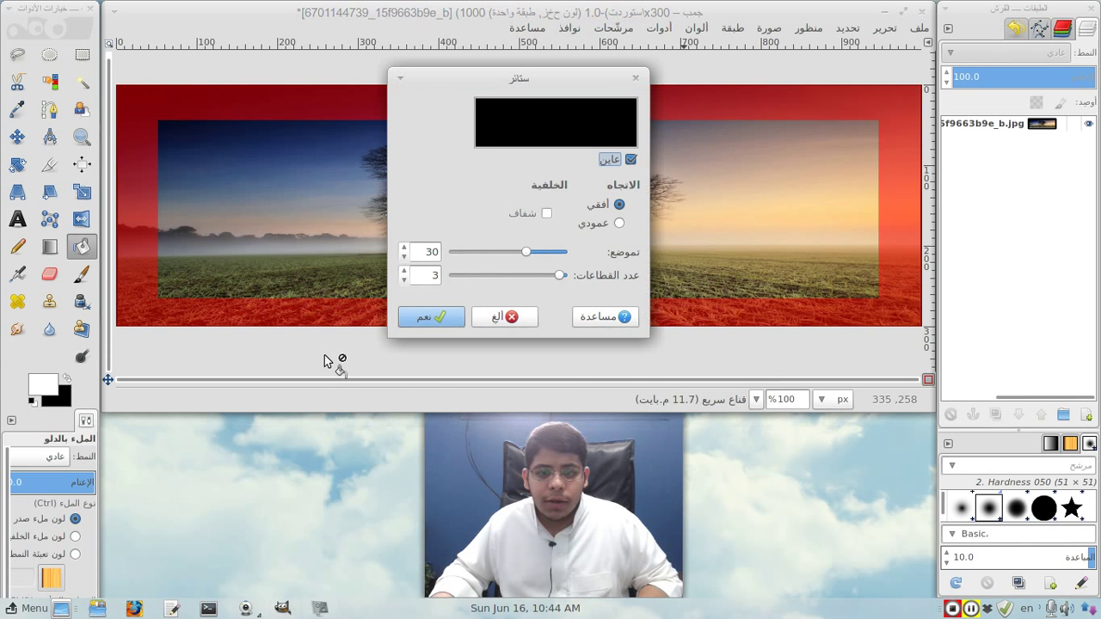
{"action": "left_click", "coordinate": [497, 319]}
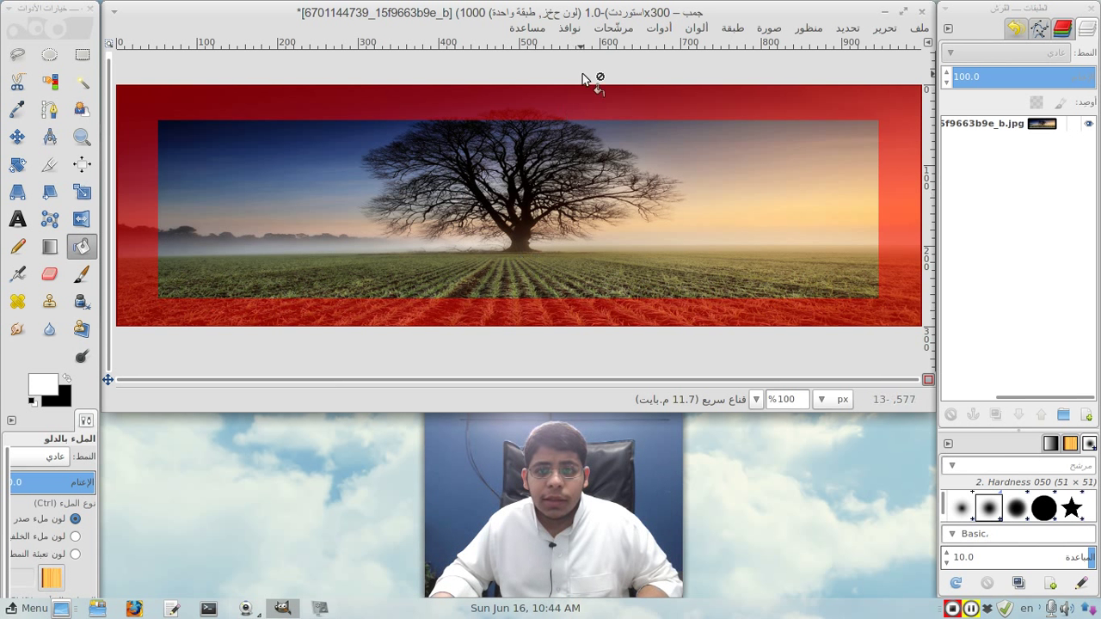
{"action": "left_click", "coordinate": [608, 32]}
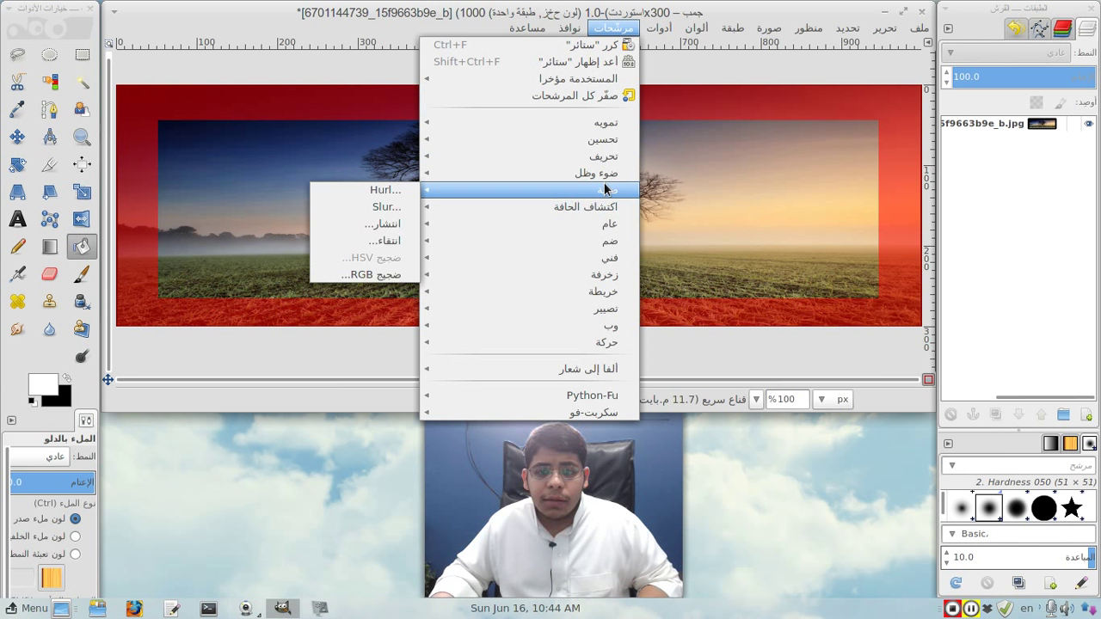
{"action": "mouse_move", "coordinate": [602, 155]}
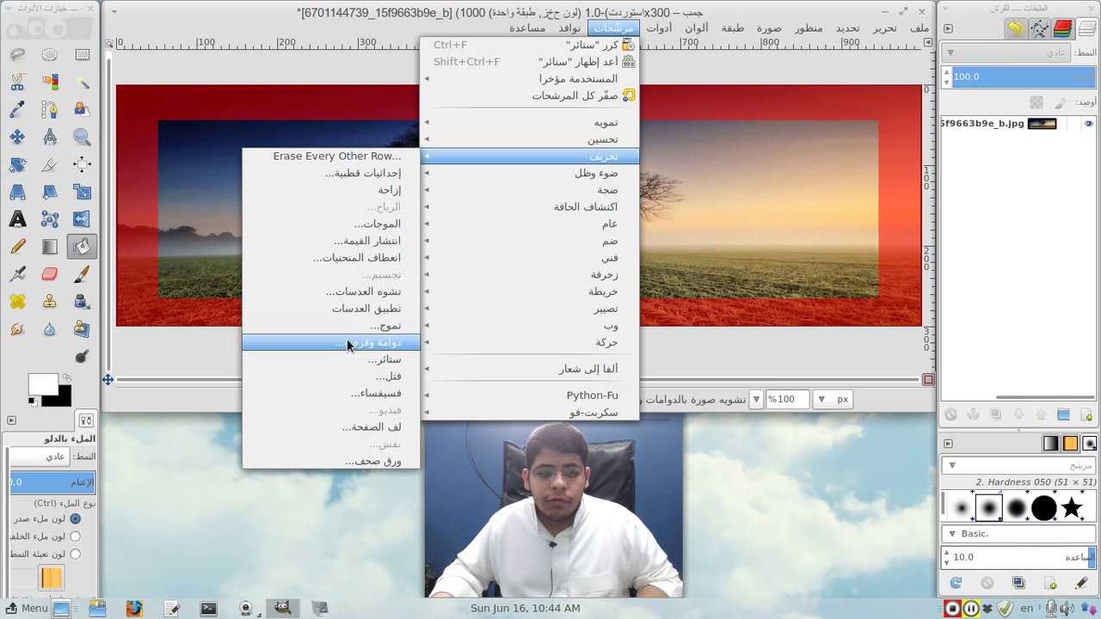
Step: Ripple the quick mask vertically with wrapped edges, sine wave, period 93 and amplitude 23
{"action": "left_click", "coordinate": [356, 325]}
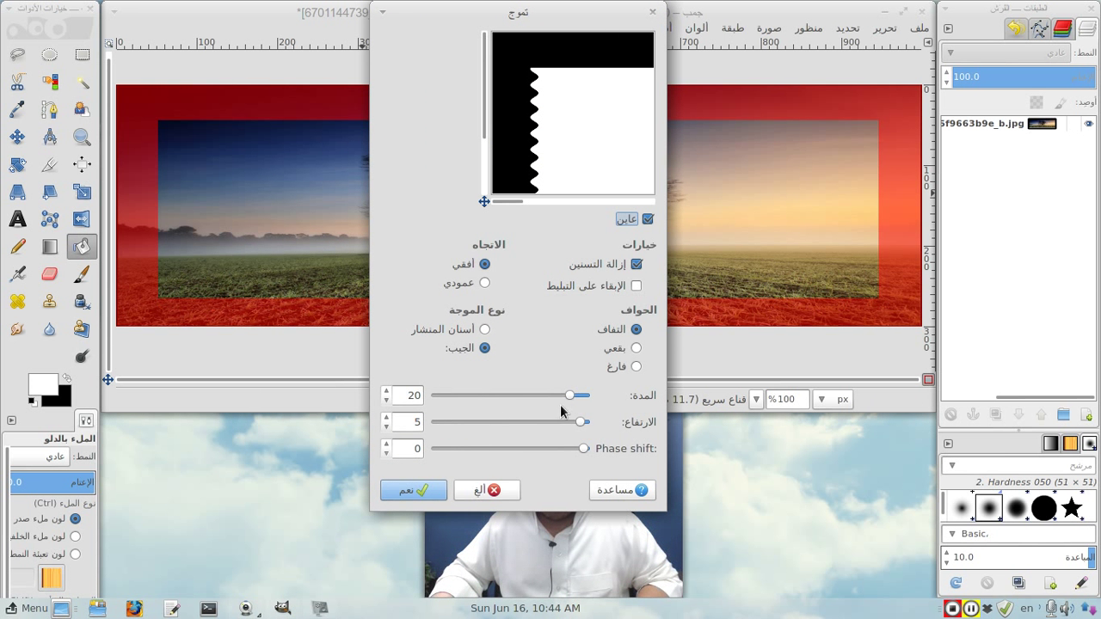
{"action": "left_click", "coordinate": [611, 349]}
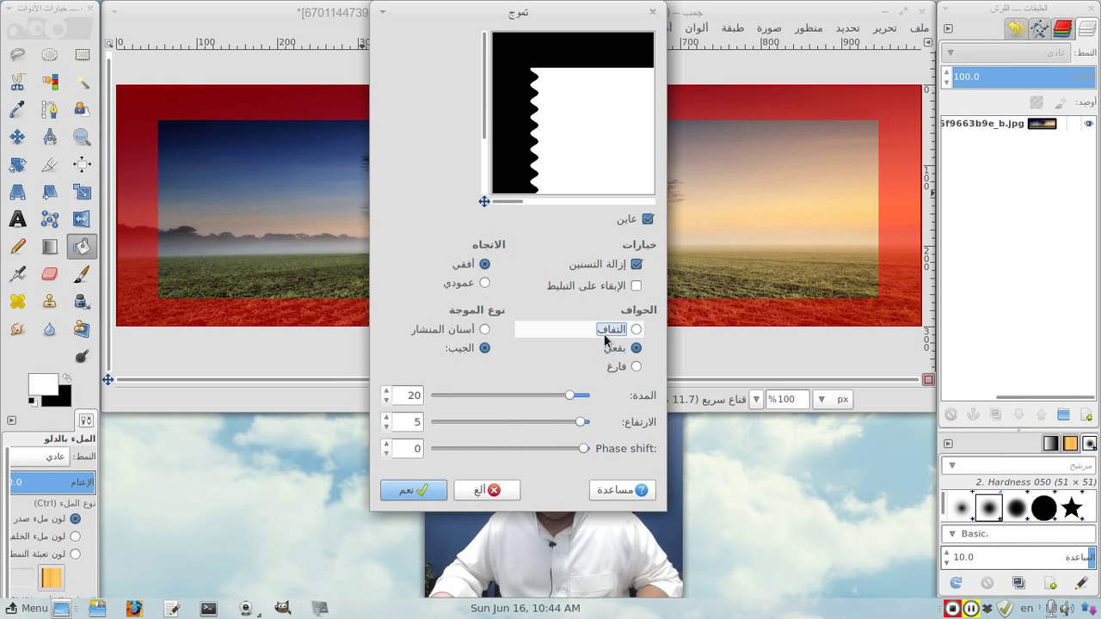
{"action": "left_click", "coordinate": [606, 331]}
{"action": "left_click", "coordinate": [475, 281]}
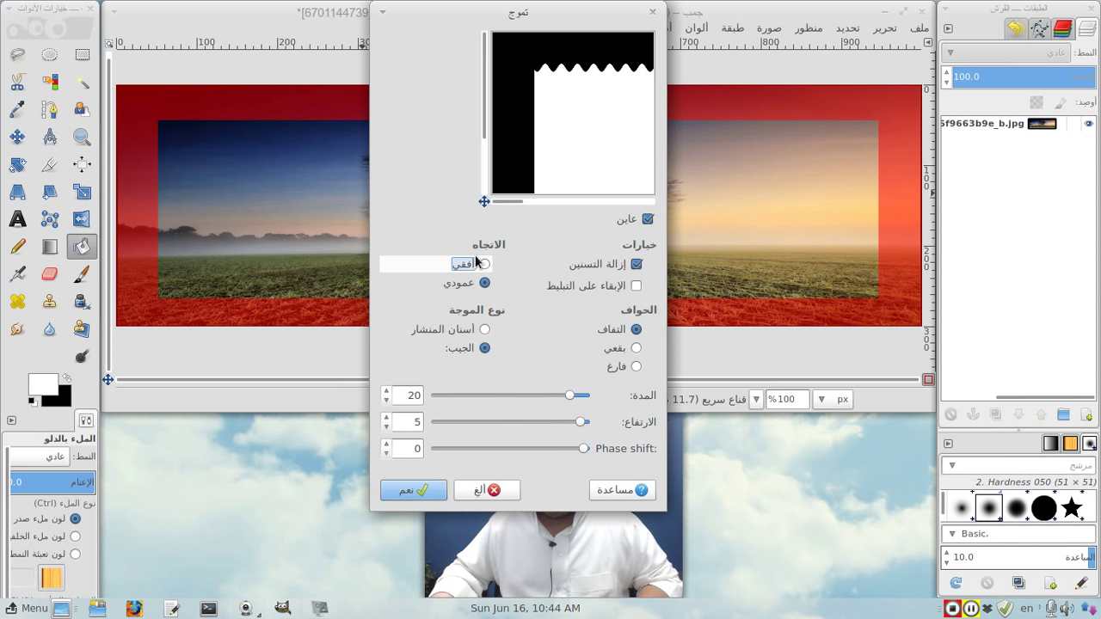
{"action": "left_click", "coordinate": [475, 263]}
{"action": "left_click", "coordinate": [595, 287]}
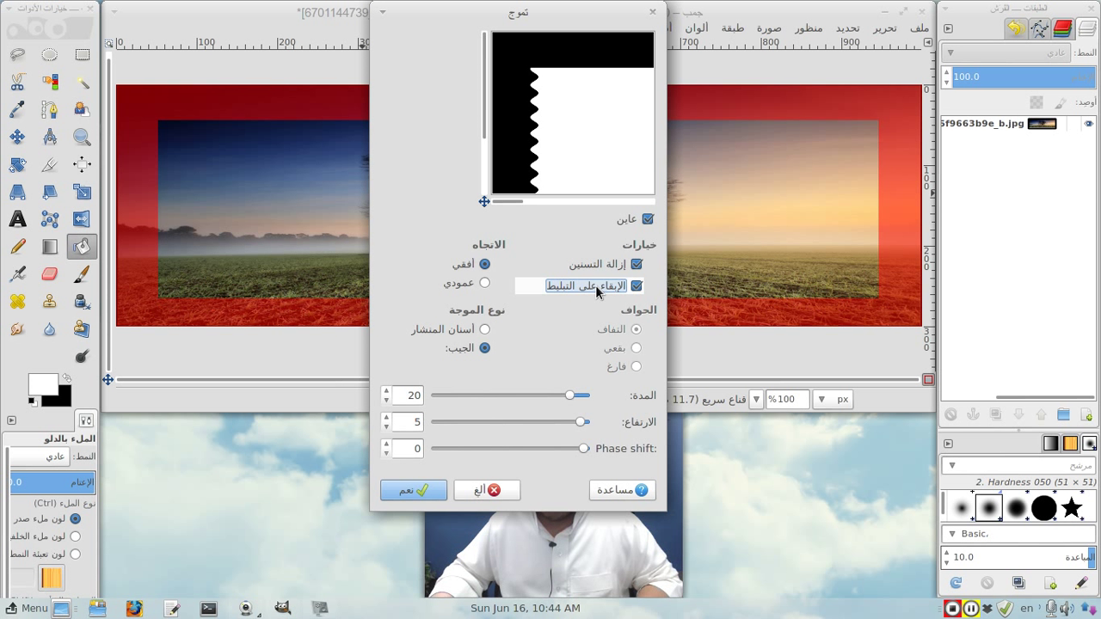
{"action": "left_click", "coordinate": [595, 284]}
{"action": "left_click", "coordinate": [458, 284]}
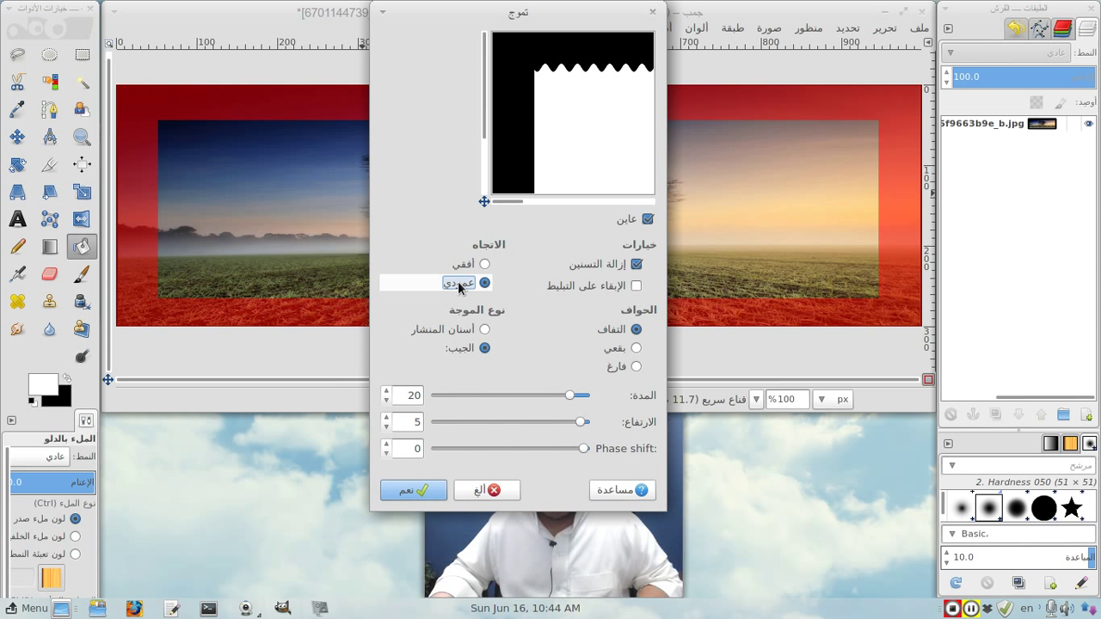
{"action": "left_click", "coordinate": [485, 330]}
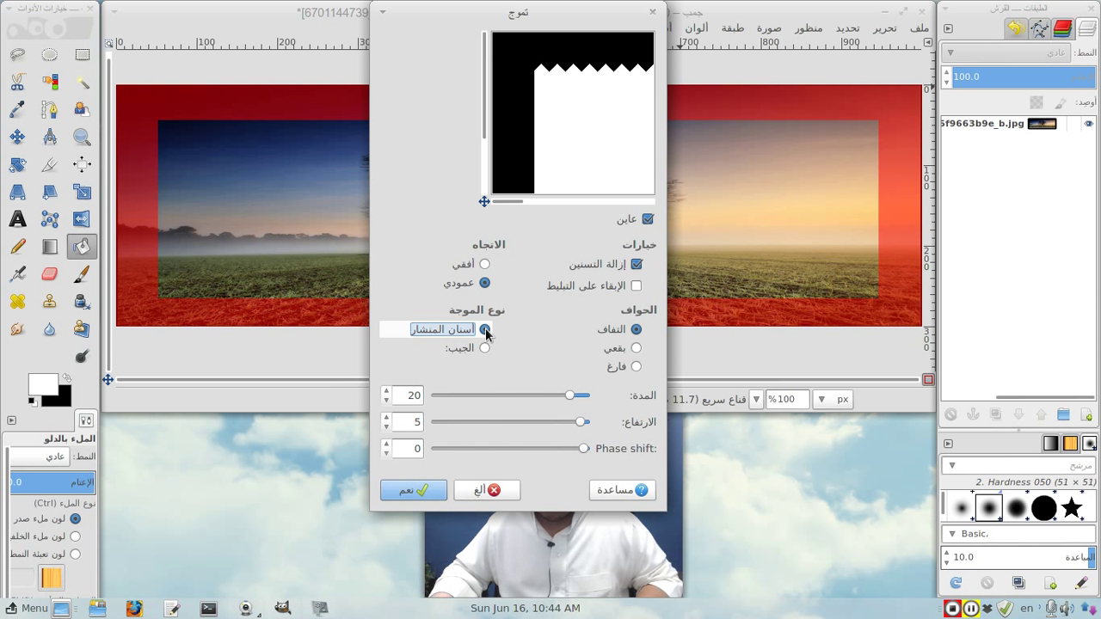
{"action": "left_click", "coordinate": [485, 347]}
{"action": "mouse_move", "coordinate": [570, 395]}
{"action": "left_mouse_down"}
{"action": "mouse_move", "coordinate": [515, 395]}
{"action": "mouse_move", "coordinate": [524, 427]}
{"action": "left_mouse_up"}
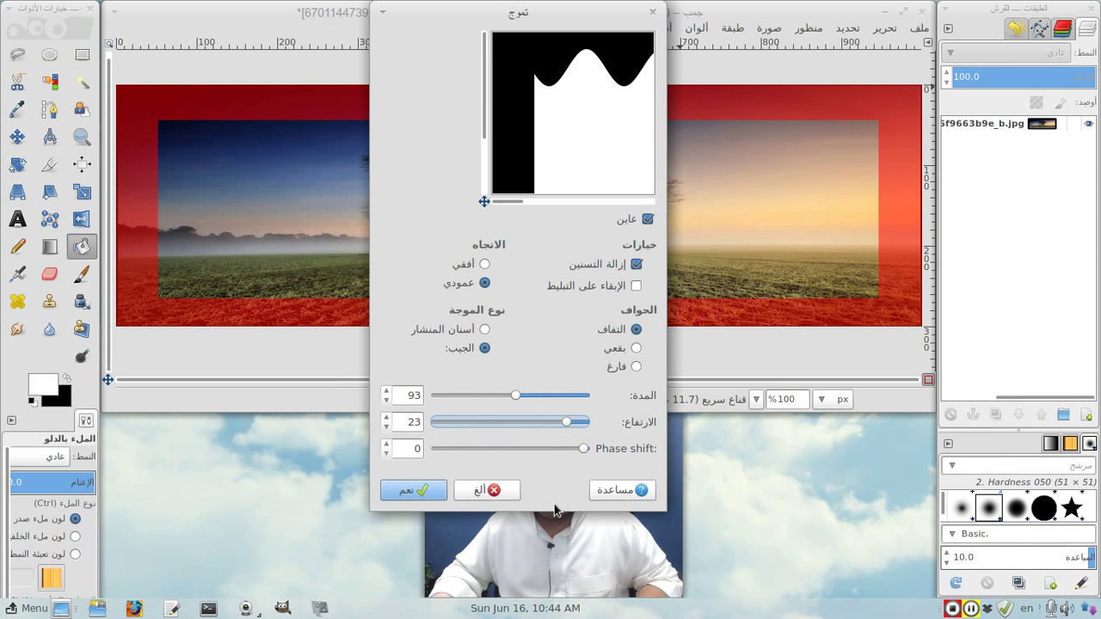
{"action": "left_click", "coordinate": [409, 490]}
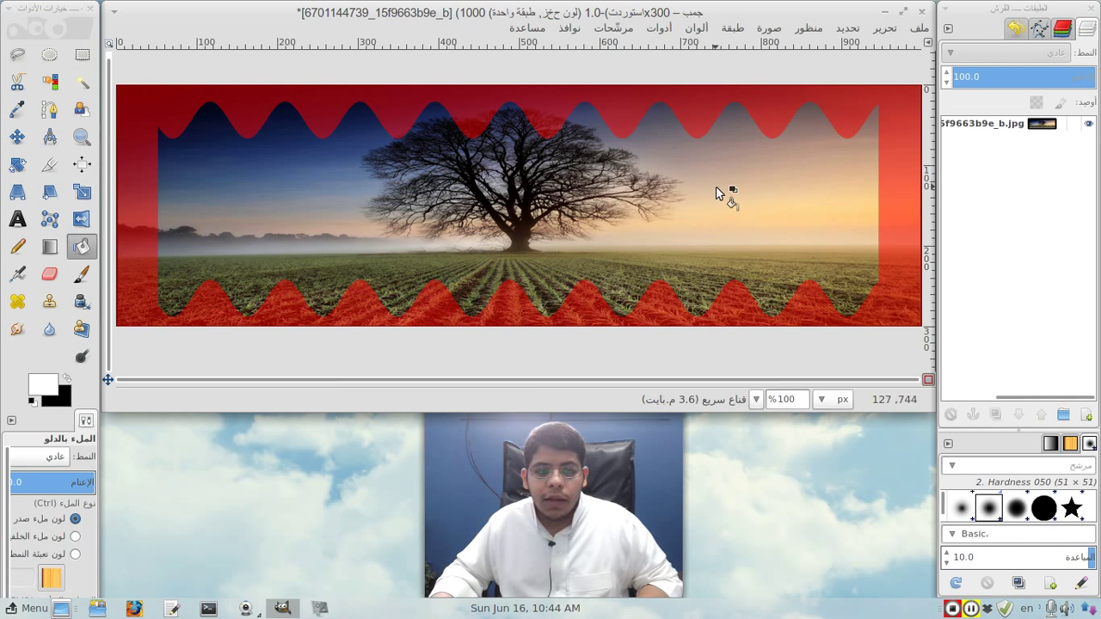
Step: Convert the rippled mask to a selection, invert it and fill the outside white
{"action": "left_click", "coordinate": [928, 381]}
{"action": "left_click", "coordinate": [846, 29]}
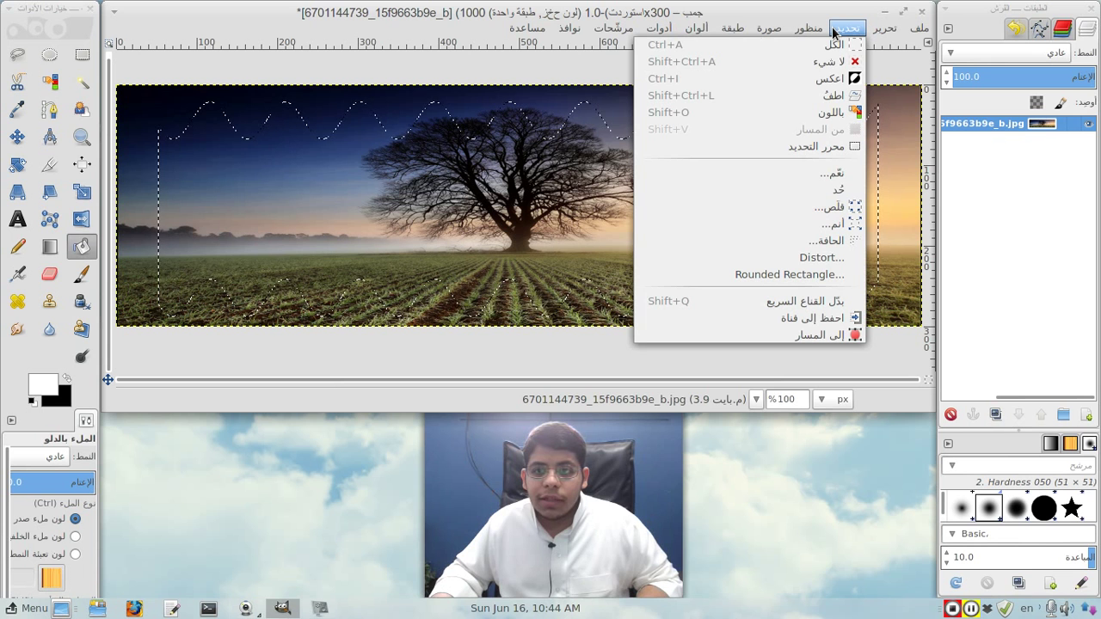
{"action": "left_click", "coordinate": [831, 79]}
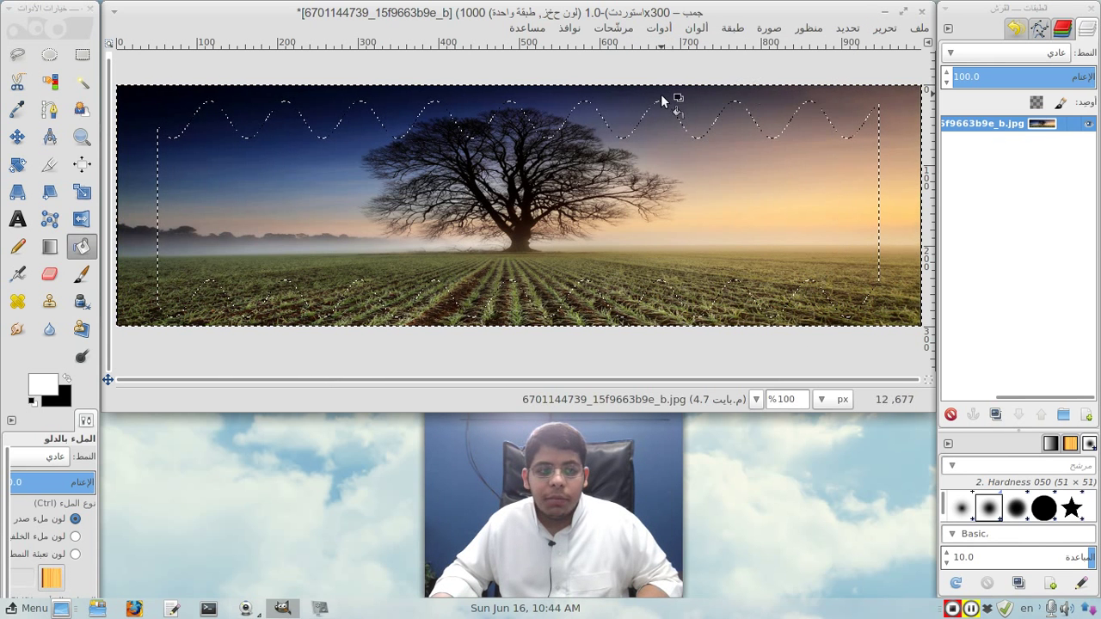
{"action": "left_click", "coordinate": [887, 136], "text": "ctrl"}
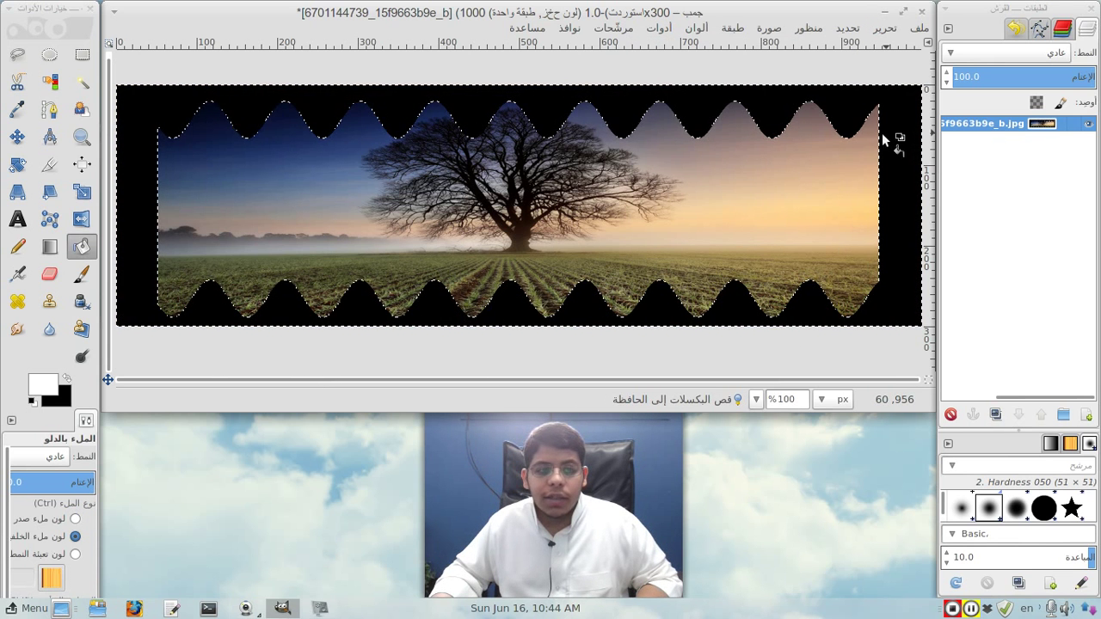
{"action": "key", "text": "ctrl+z"}
{"action": "left_click", "coordinate": [67, 379]}
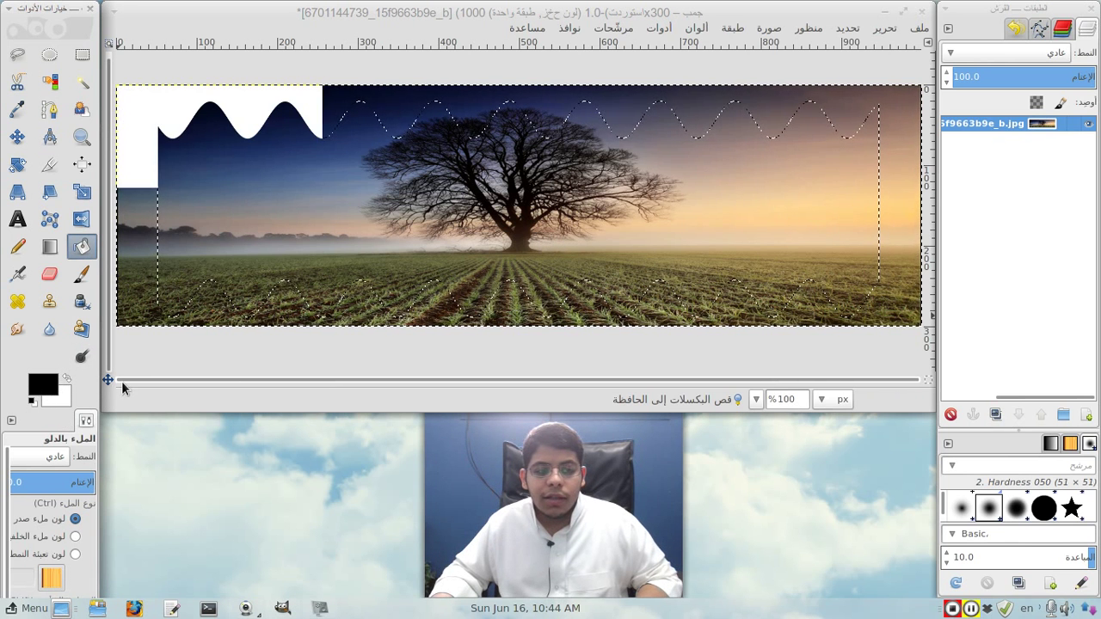
{"action": "left_click", "coordinate": [136, 198], "text": "ctrl"}
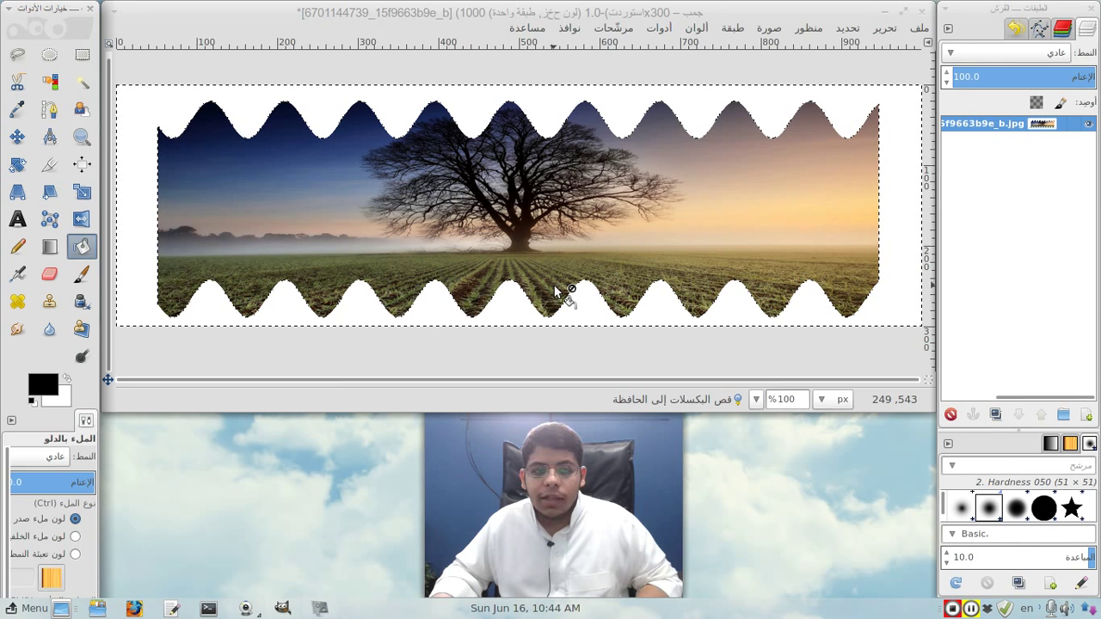
Step: Copy the wavy-edged image into a new layer and delete the original photo layer
{"action": "key", "text": "m"}
{"action": "left_click", "coordinate": [847, 43]}
{"action": "left_click", "coordinate": [826, 61]}
{"action": "key", "text": "ctrl+c"}
{"action": "key", "text": "ctrl+v"}
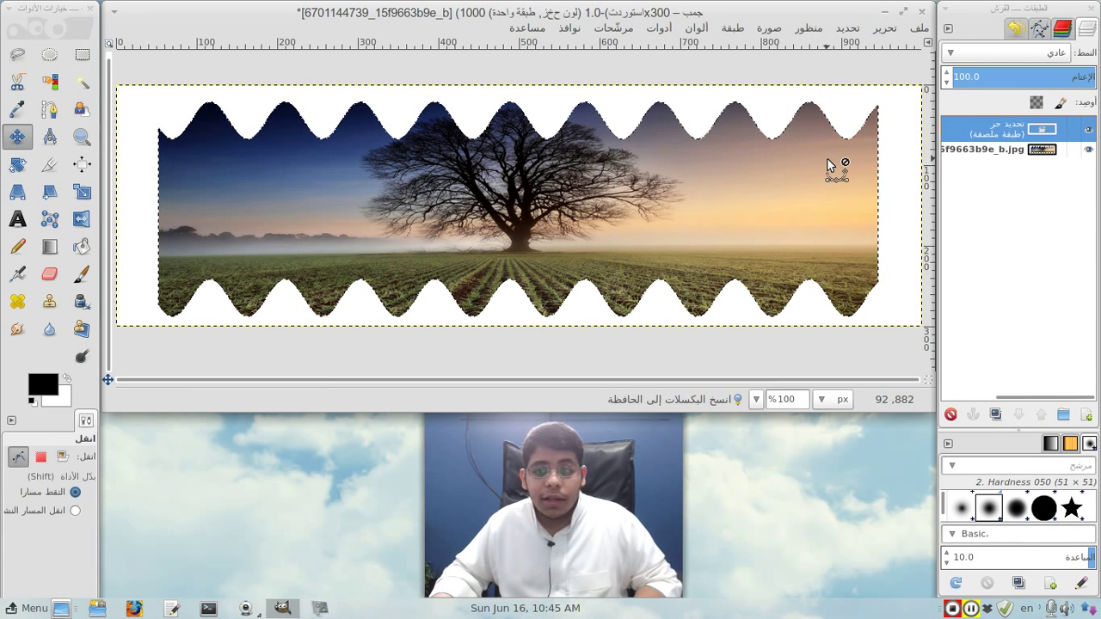
{"action": "left_click", "coordinate": [1083, 416]}
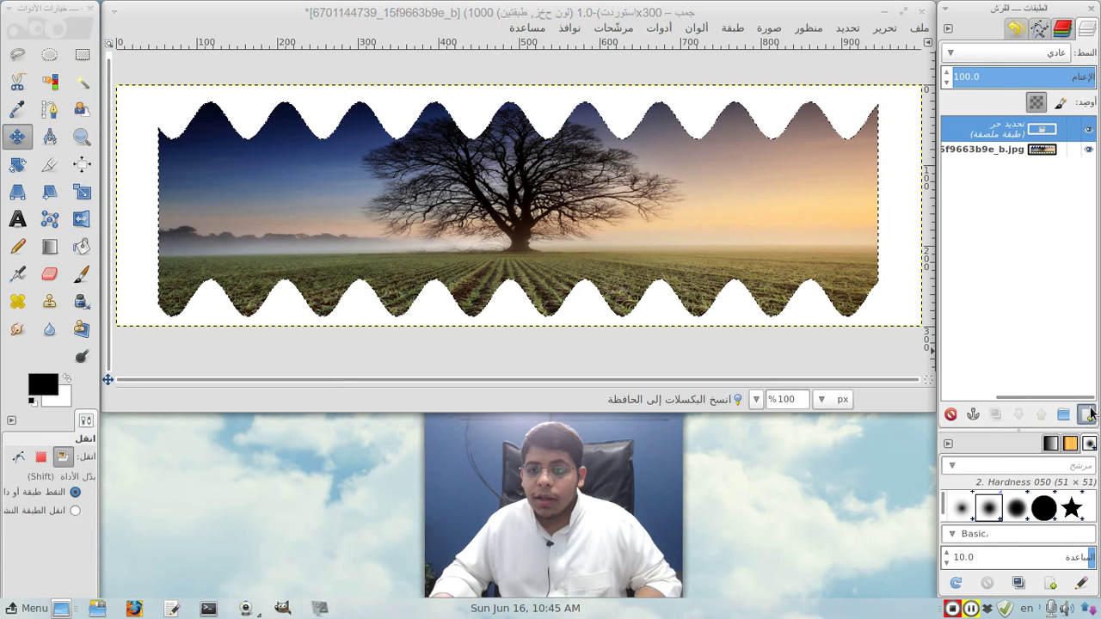
{"action": "left_click", "coordinate": [1012, 138]}
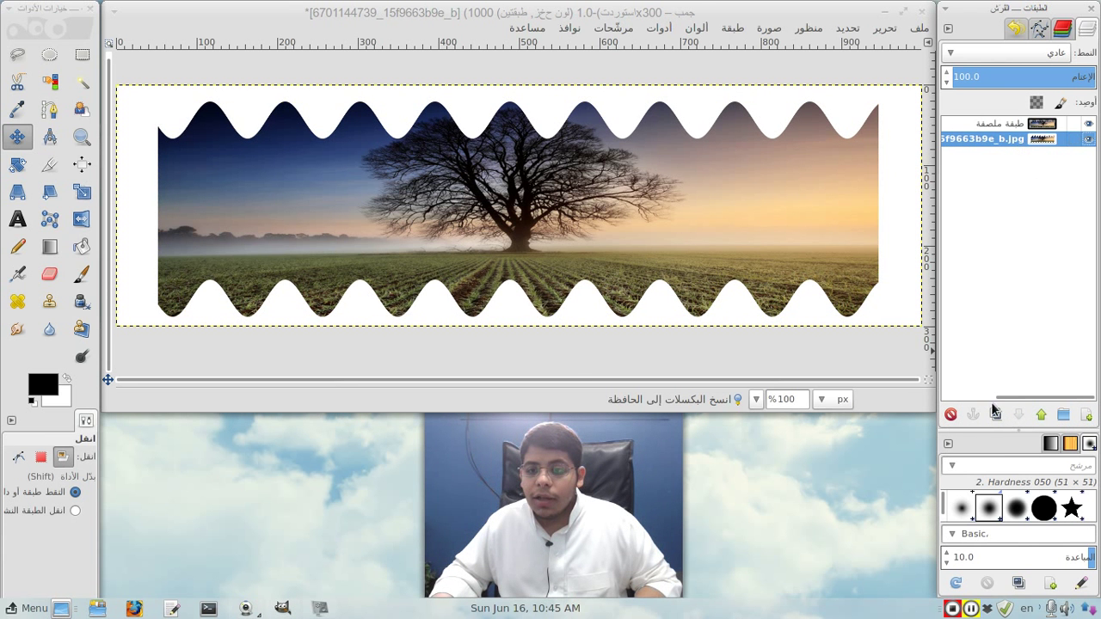
{"action": "left_click", "coordinate": [953, 417]}
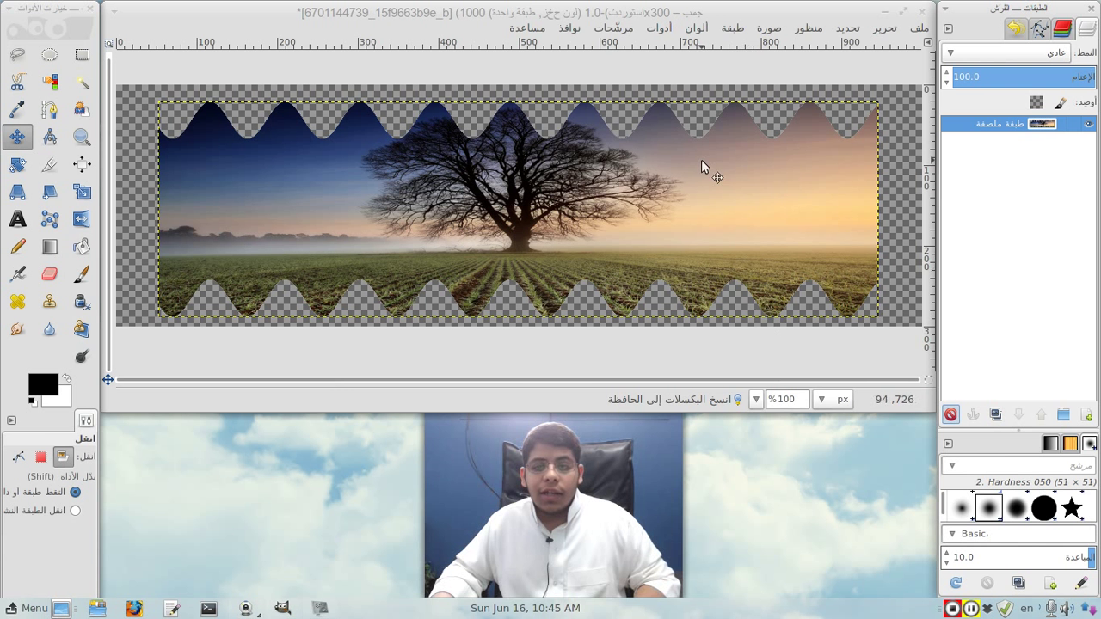
Step: Add a blue Supernova burst centred at X 746, Y 144 with radius 20 and 100 spokes
{"action": "left_click", "coordinate": [613, 27]}
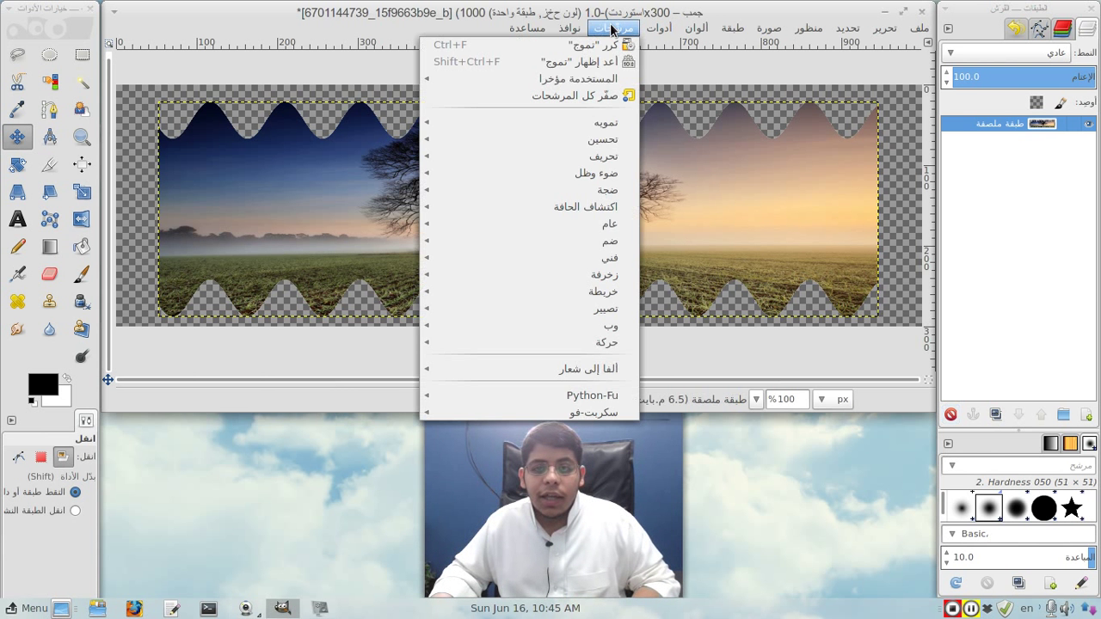
{"action": "mouse_move", "coordinate": [593, 173]}
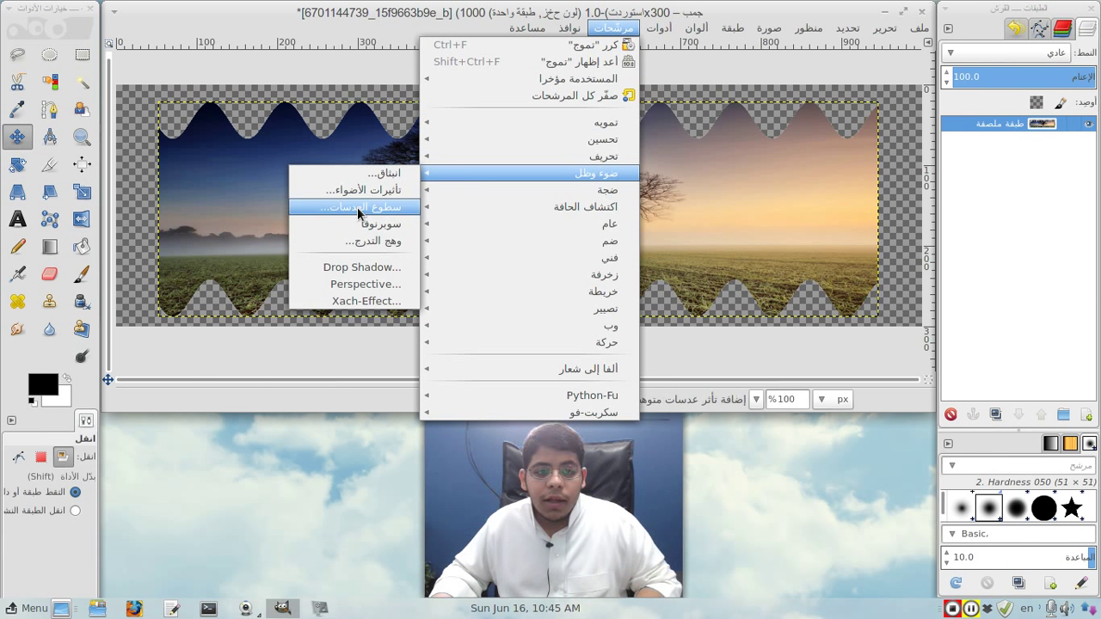
{"action": "left_click", "coordinate": [361, 222]}
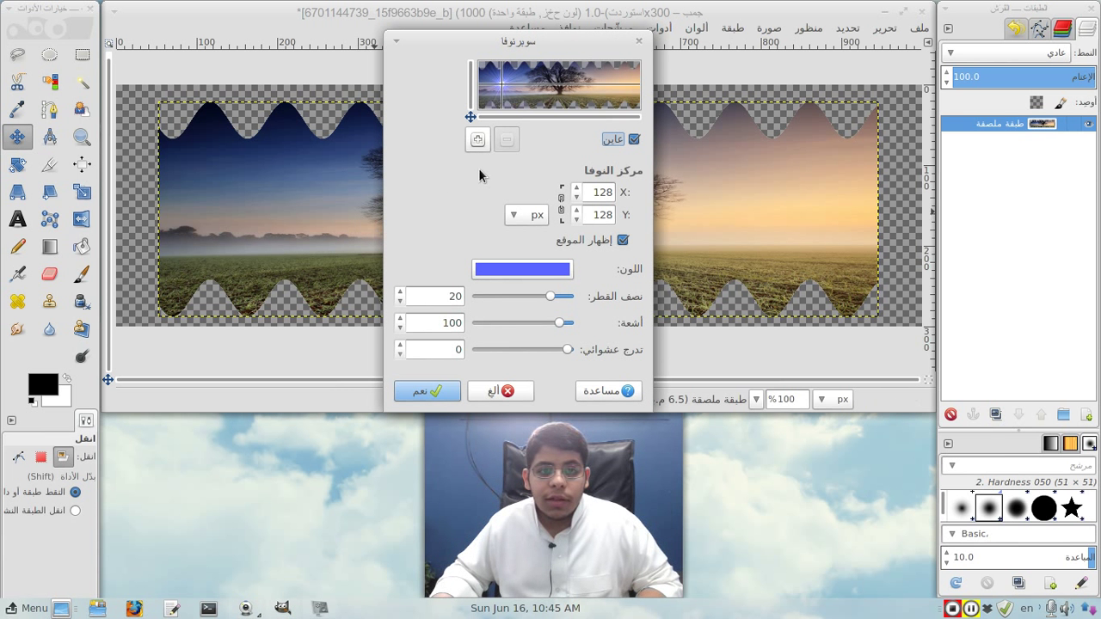
{"action": "left_click", "coordinate": [612, 86]}
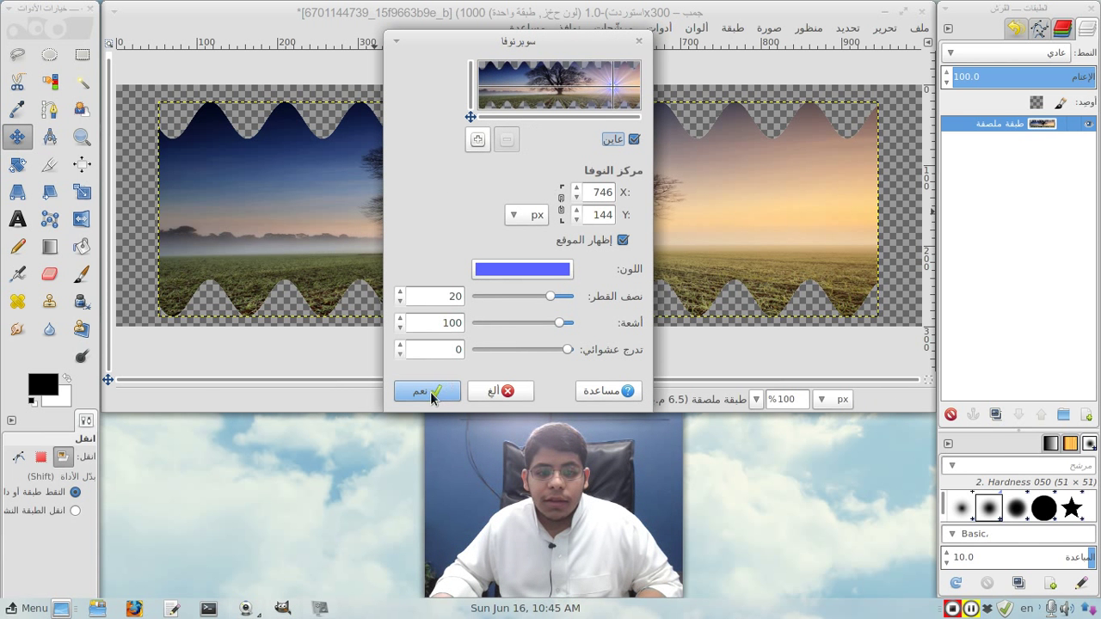
{"action": "left_click", "coordinate": [433, 393]}
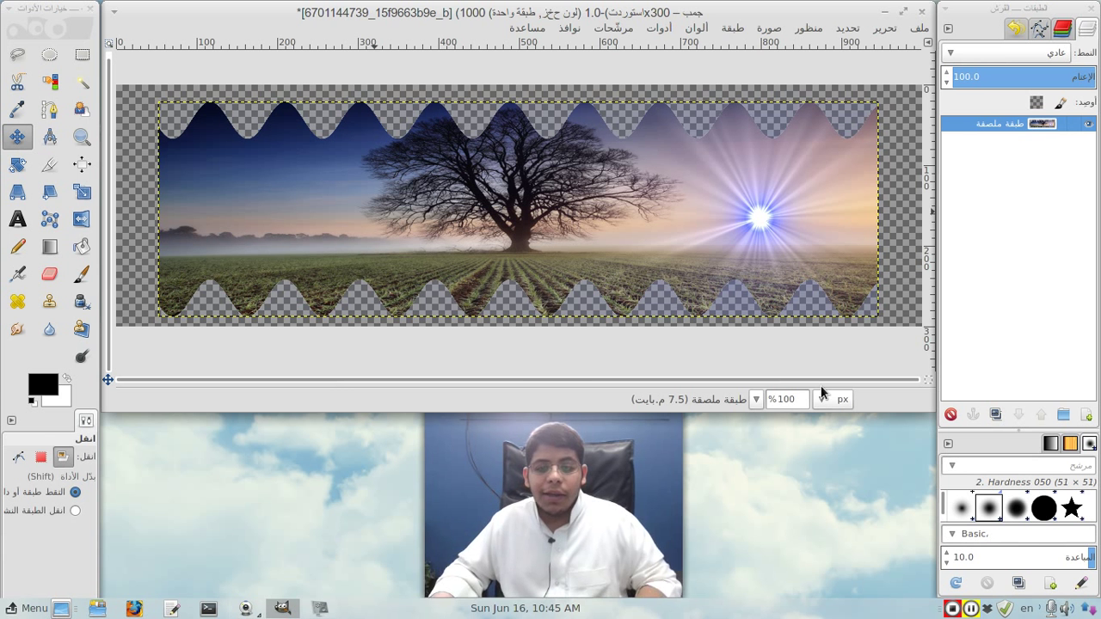